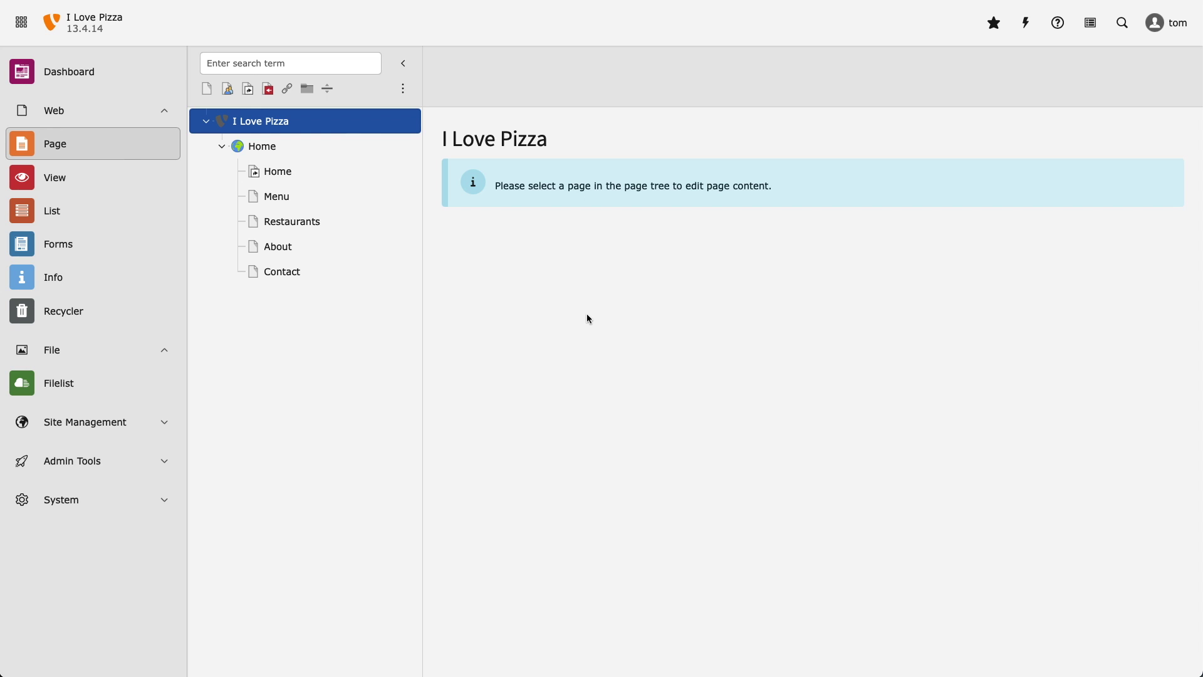
Select the About page in the page tree to show its content.
{"action": "left_click", "coordinate": [369, 256]}
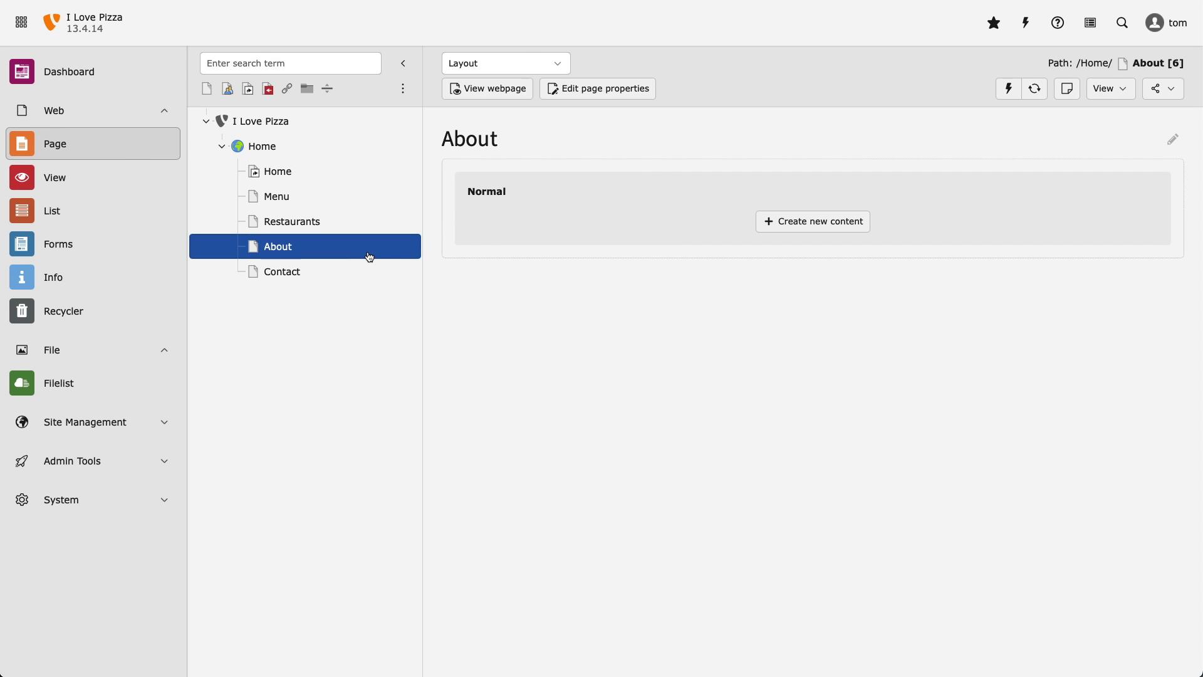
Start new content in the About page's Normal column and show the Lists content types.
{"action": "left_click", "coordinate": [820, 223]}
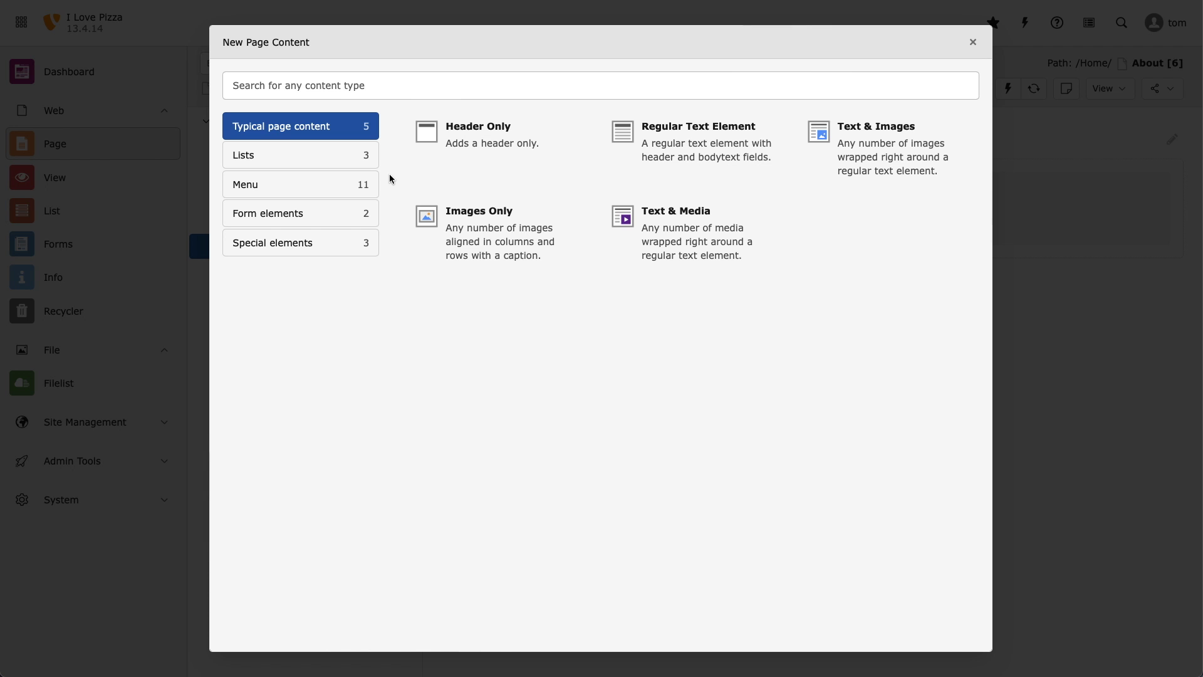
{"action": "left_click", "coordinate": [325, 165]}
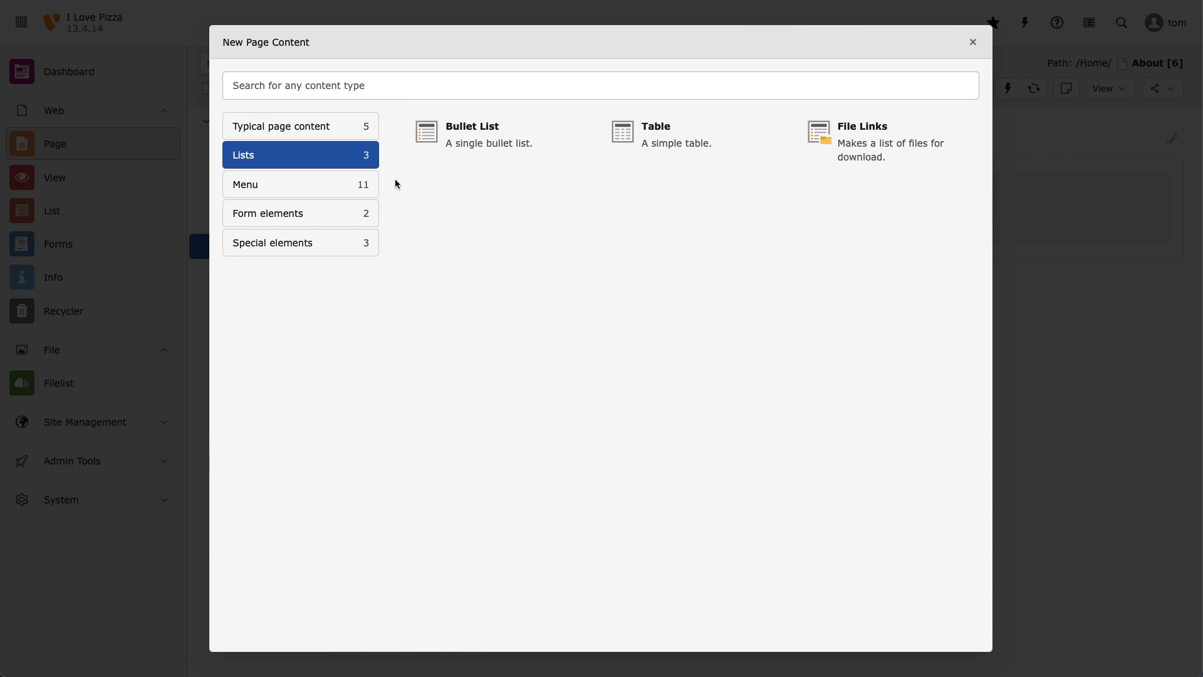
Browse the Menu, Form elements and Special elements content categories.
{"action": "left_click", "coordinate": [338, 184]}
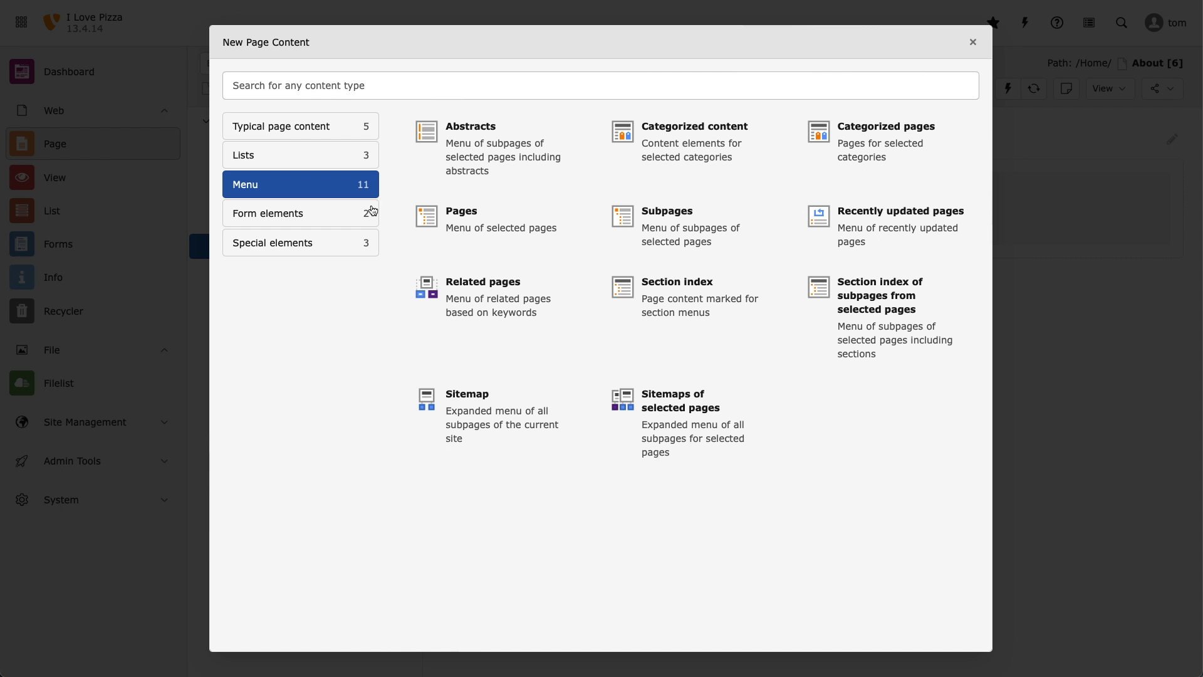
{"action": "left_click", "coordinate": [340, 217]}
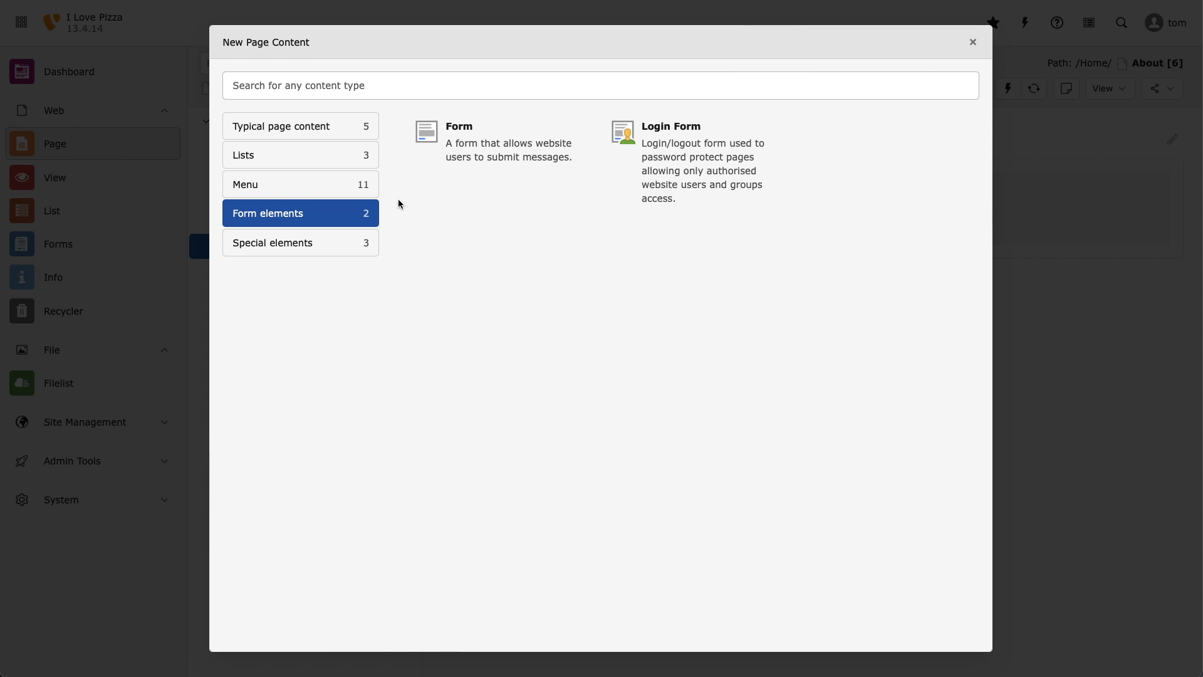
{"action": "left_click", "coordinate": [307, 248]}
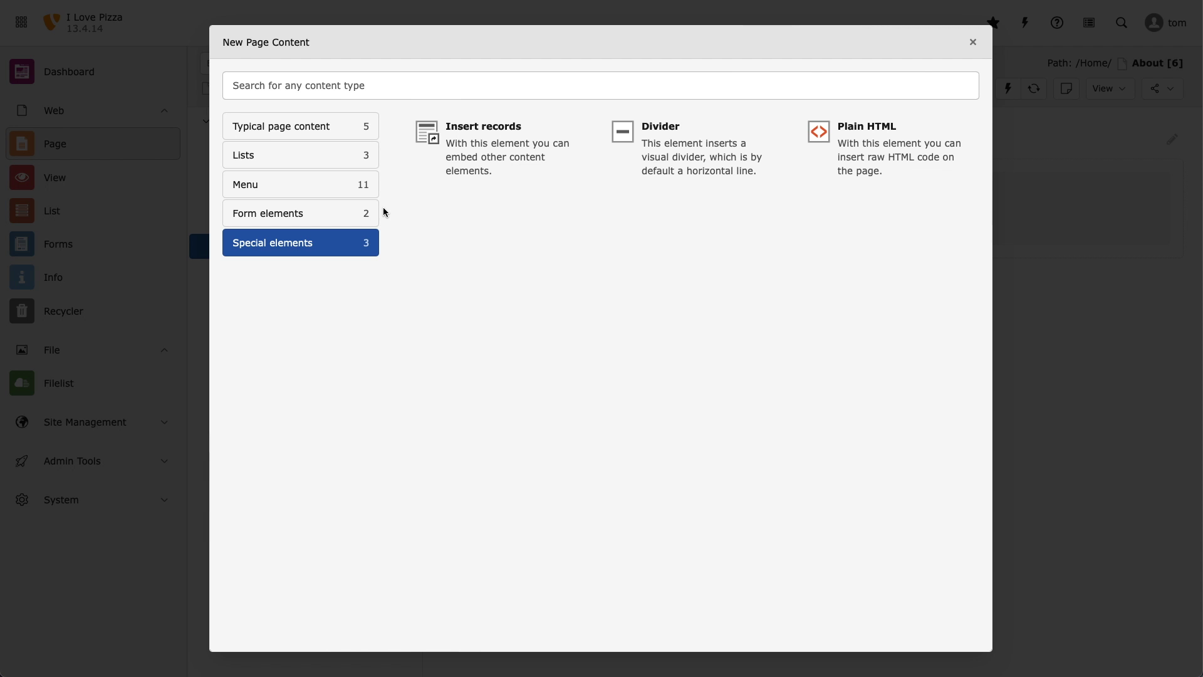
Search the wizard for 'images' and create a Text & Images element.
{"action": "left_click", "coordinate": [383, 84]}
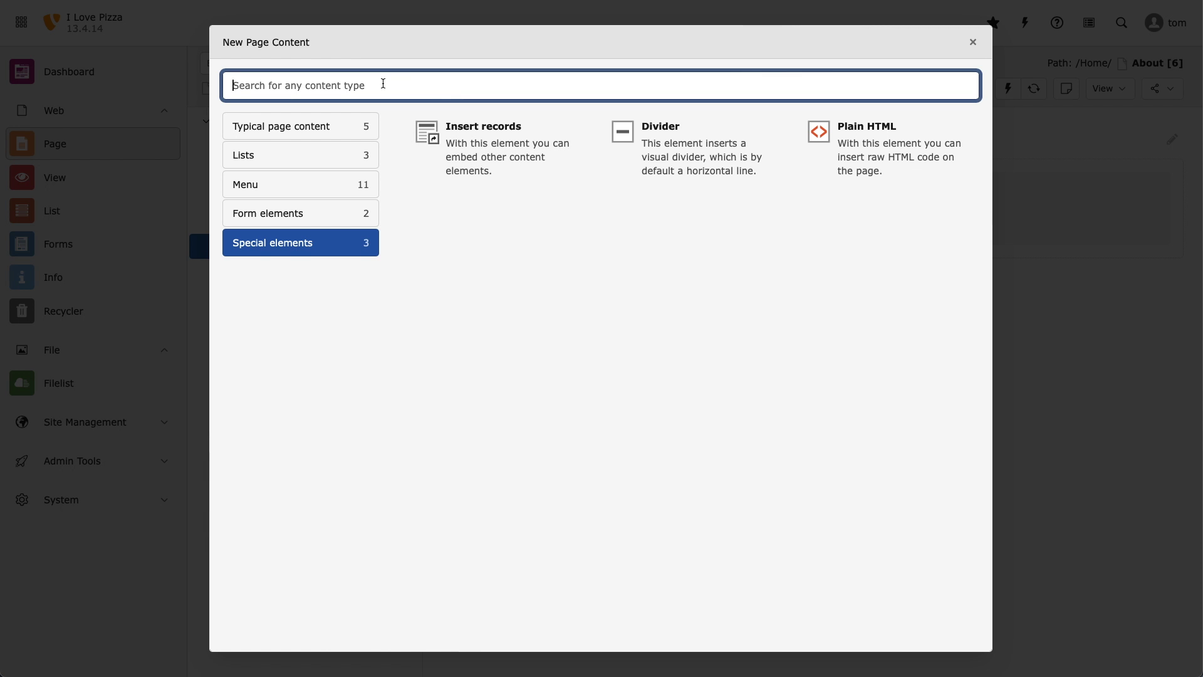
{"action": "type", "text": "text"}
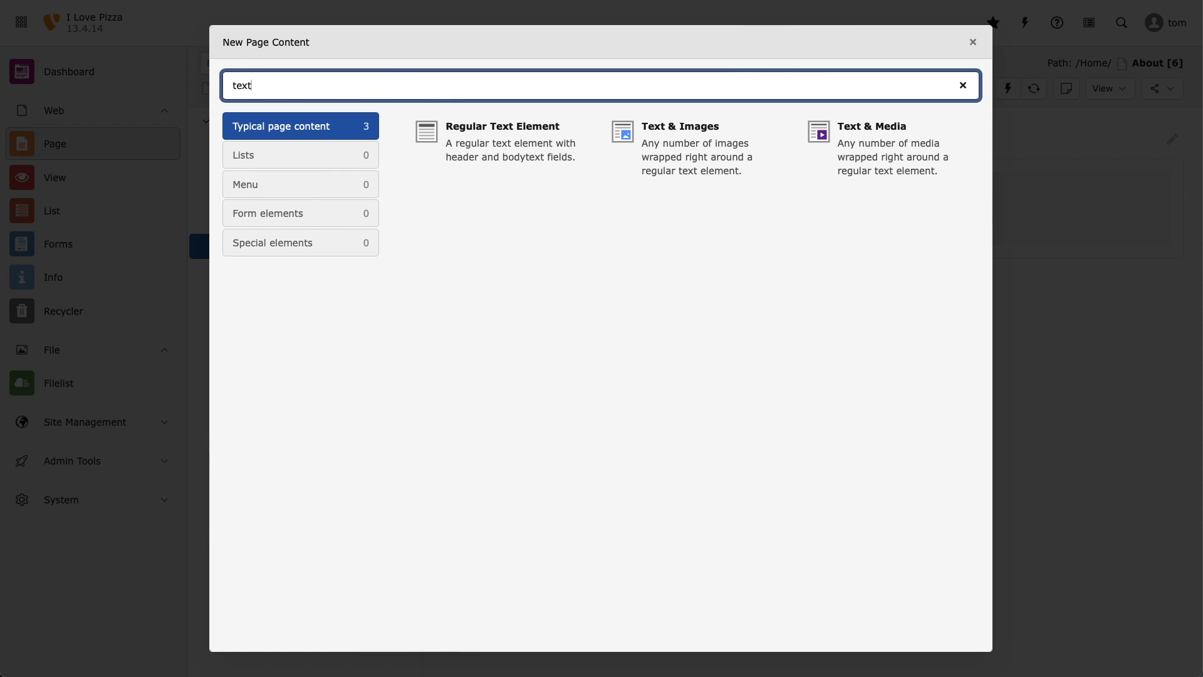
{"action": "key", "text": "BackSpace"}
{"action": "key", "text": "BackSpace"}
{"action": "key", "text": "BackSpace"}
{"action": "key", "text": "BackSpace"}
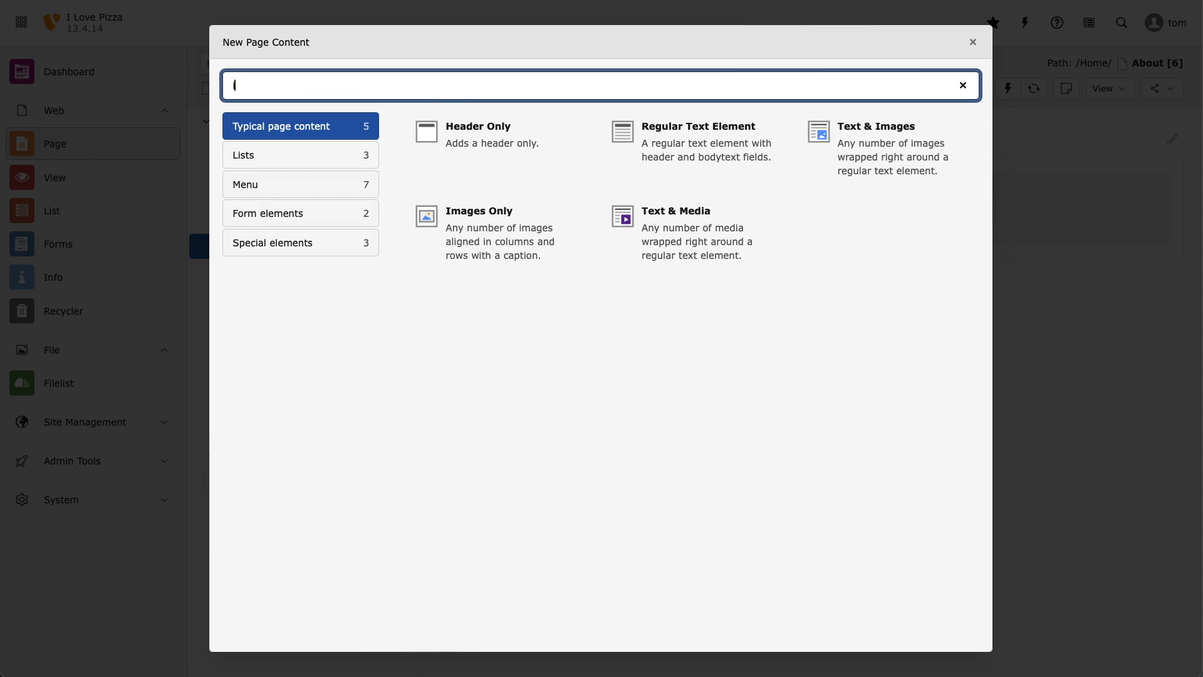
{"action": "type", "text": "images"}
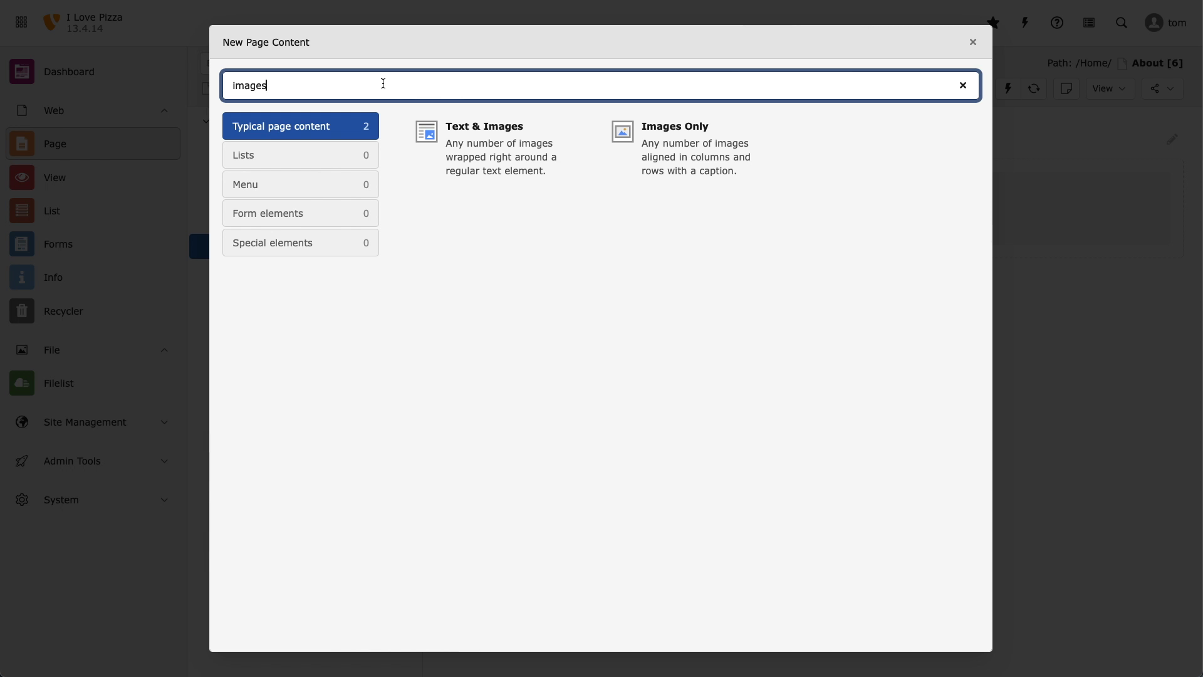
{"action": "left_click", "coordinate": [454, 152]}
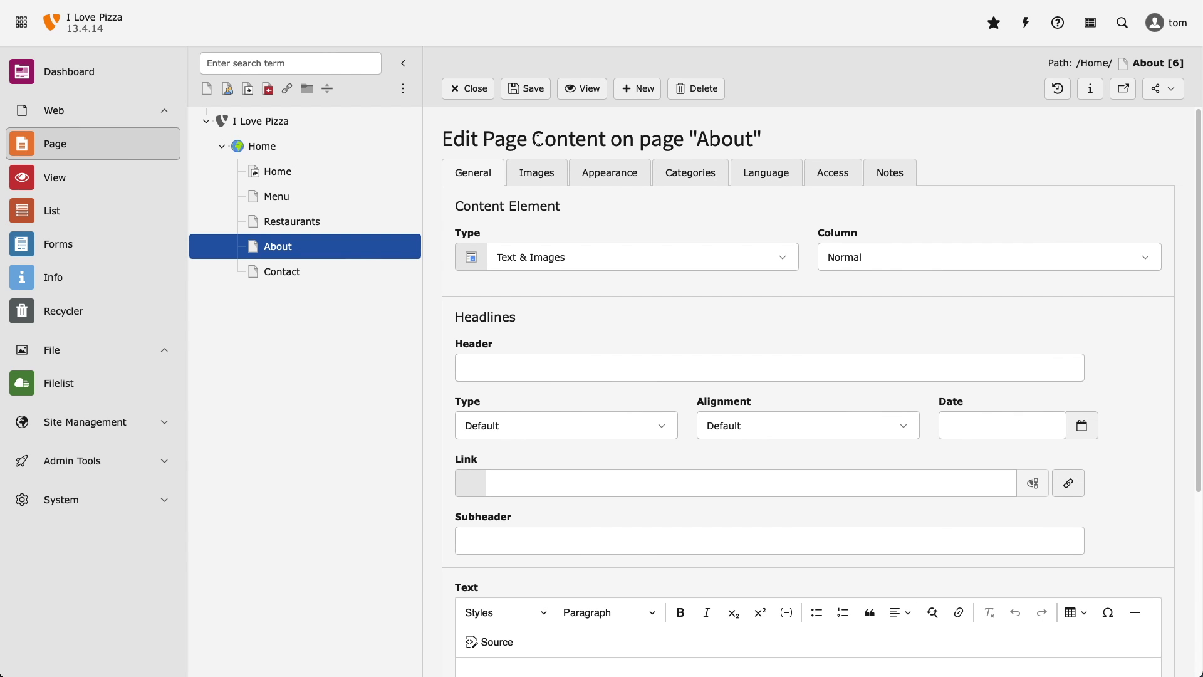
Enter the header 'About Bluth Pizza' with header layout Layout 1.
{"action": "left_click", "coordinate": [521, 367]}
{"action": "type", "text": "About Blu"}
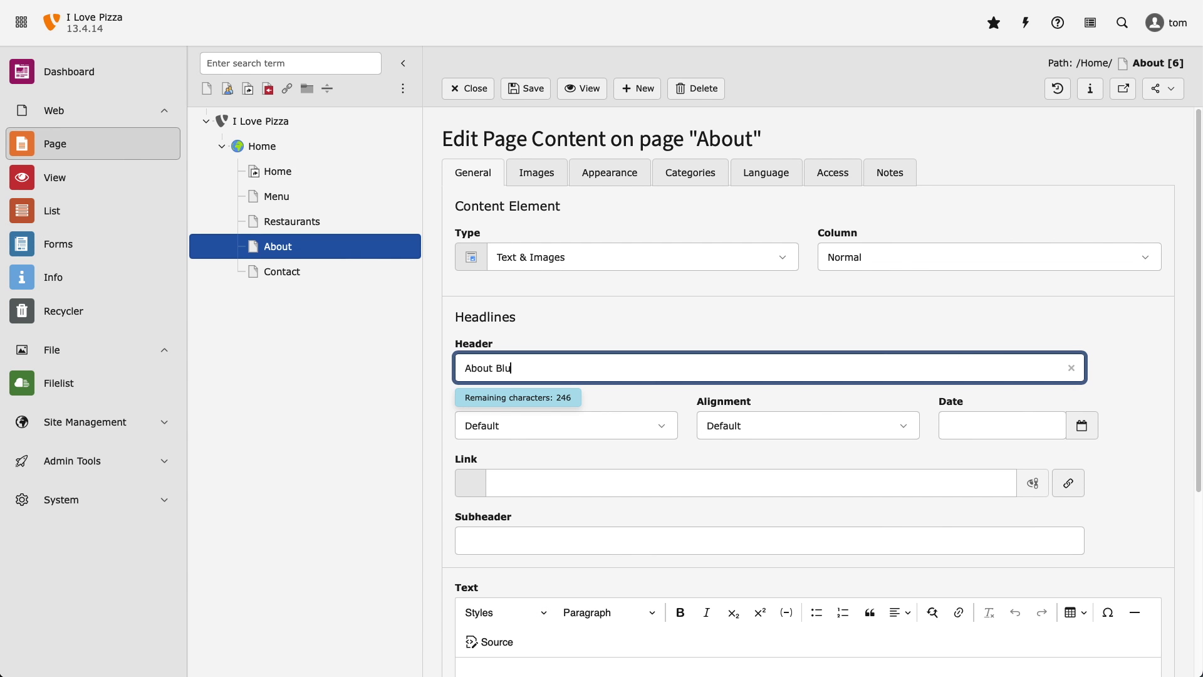
{"action": "type", "text": "th Pizza"}
{"action": "left_click", "coordinate": [652, 435]}
{"action": "left_click", "coordinate": [642, 450]}
{"action": "left_click", "coordinate": [572, 416]}
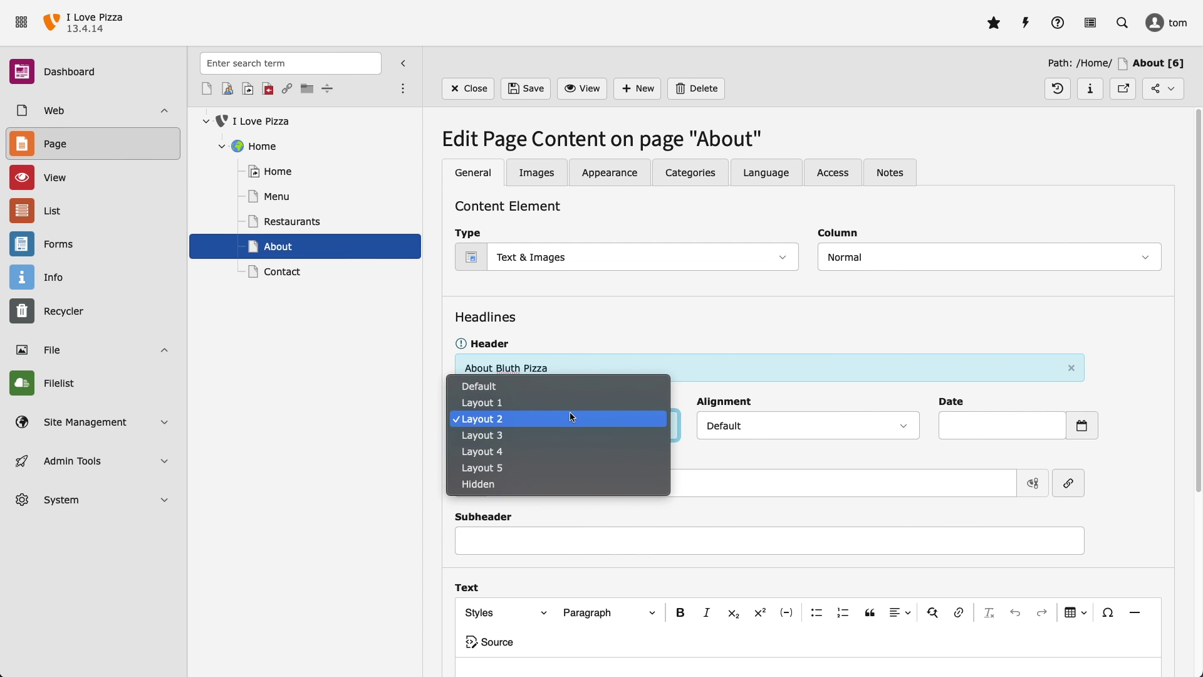
{"action": "left_click", "coordinate": [569, 400]}
Paste the five paragraphs of body text and make the first paragraph bold.
{"action": "scroll", "coordinate": [752, 445], "scroll_direction": "down", "scroll_amount": 4}
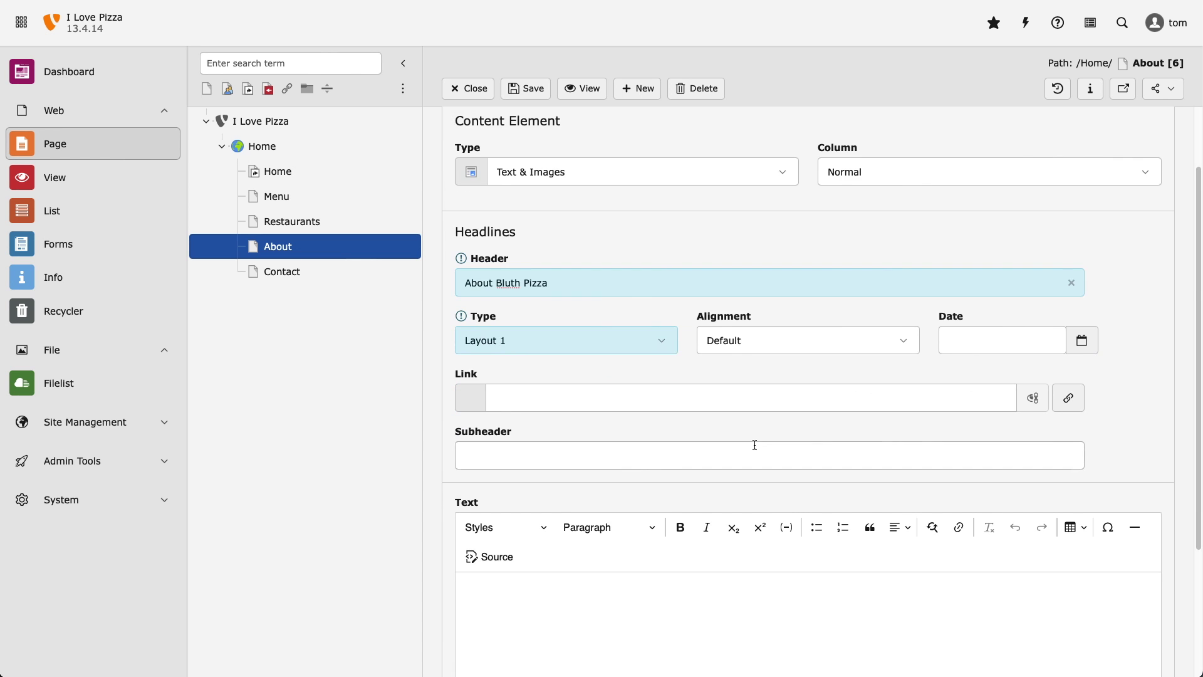
{"action": "left_click", "coordinate": [721, 429]}
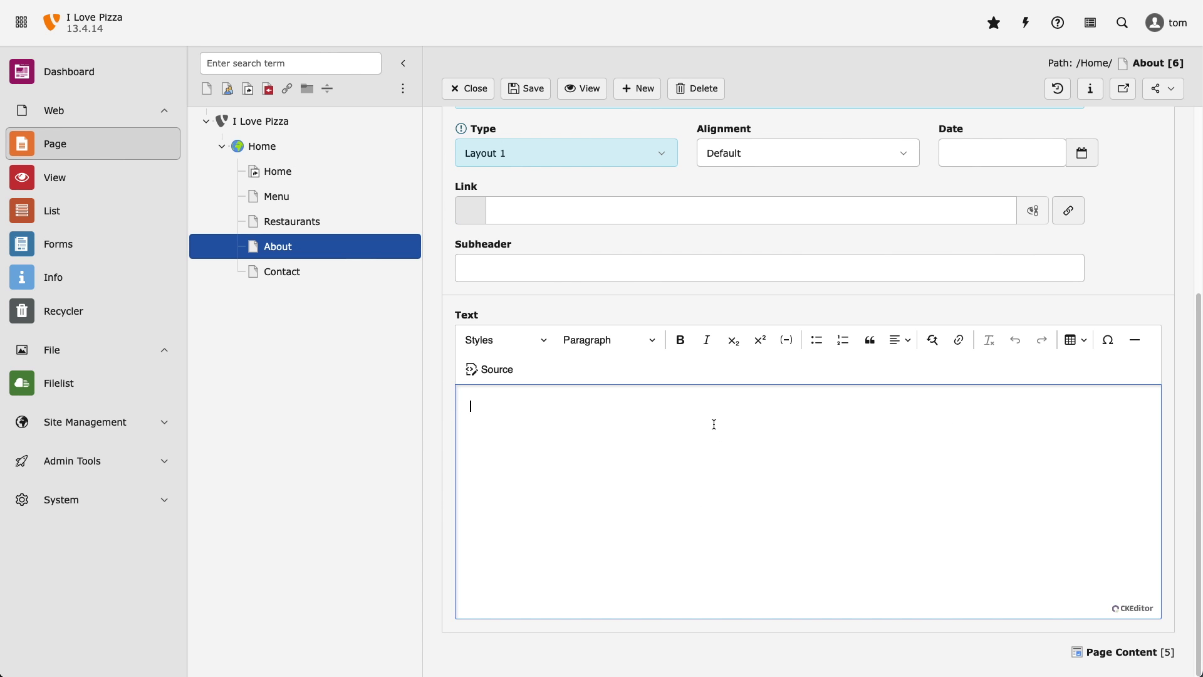
{"action": "key", "text": "ctrl+v"}
{"action": "scroll", "coordinate": [715, 439], "scroll_direction": "up", "scroll_amount": 1}
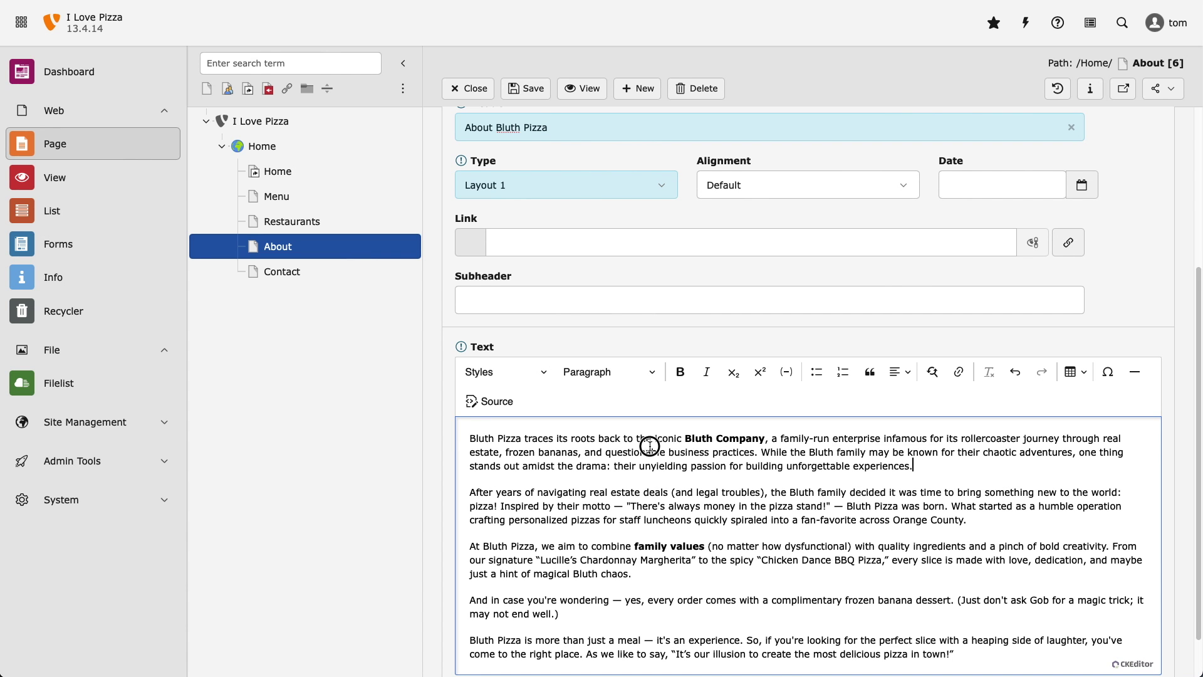
{"action": "triple_click", "coordinate": [650, 446]}
{"action": "left_click", "coordinate": [680, 372]}
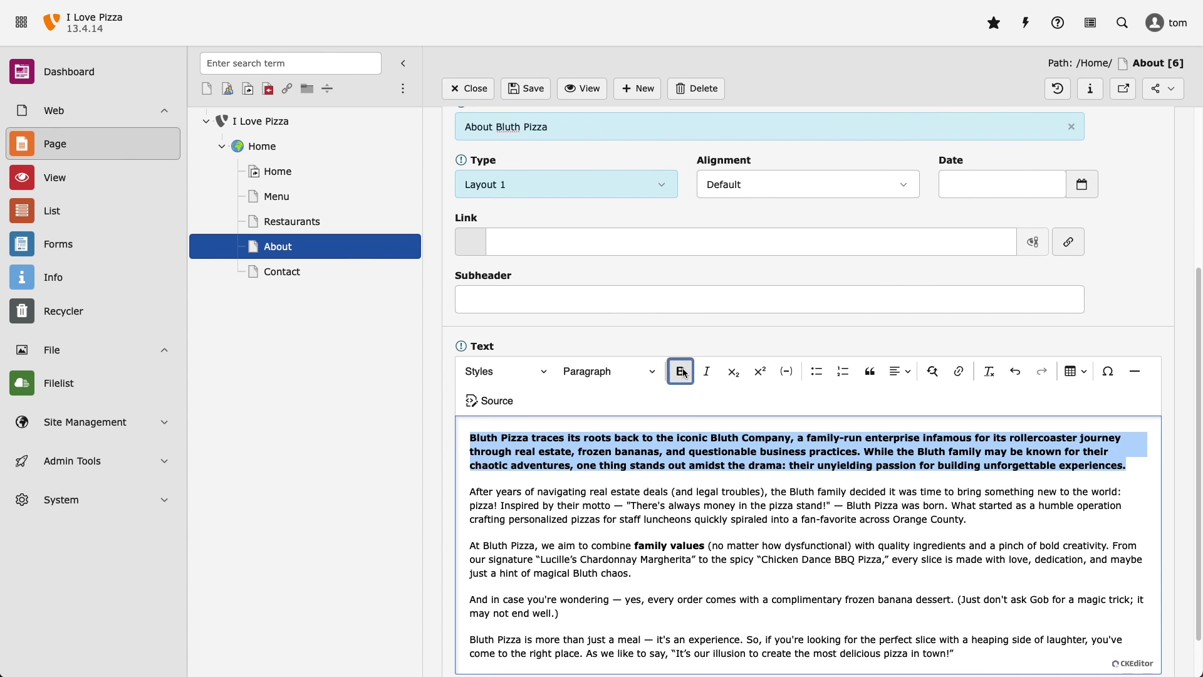
{"action": "left_click", "coordinate": [692, 481]}
{"action": "scroll", "coordinate": [689, 464], "scroll_direction": "up", "scroll_amount": 4}
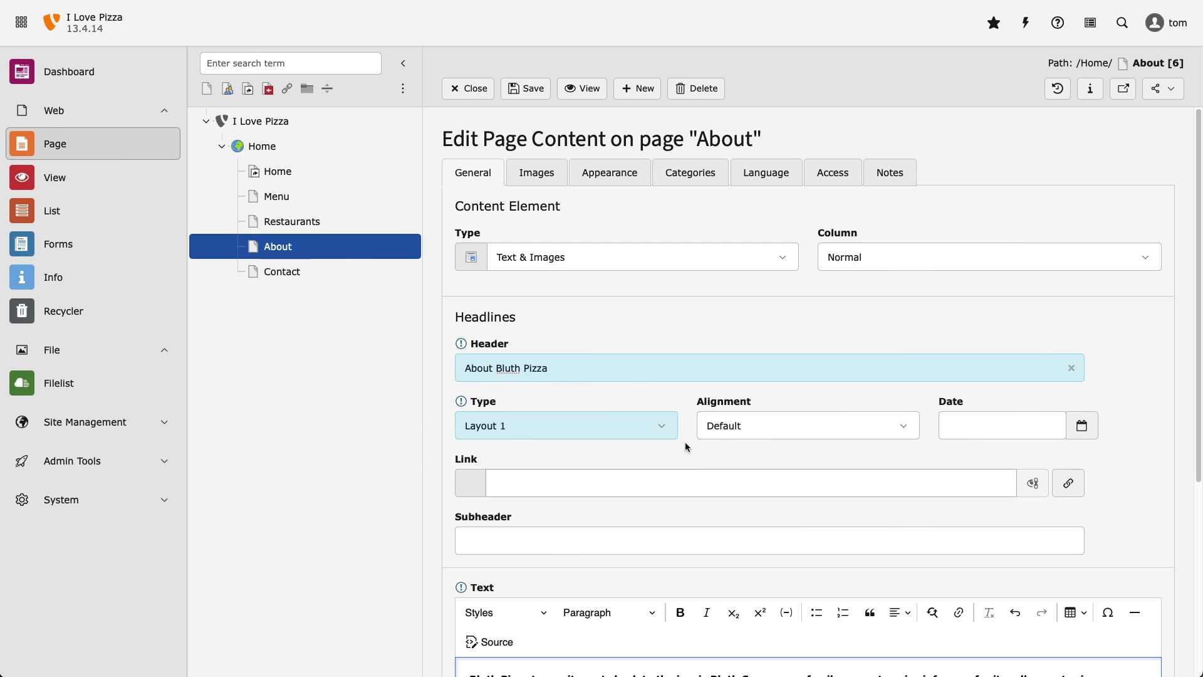
{"action": "left_click", "coordinate": [537, 173]}
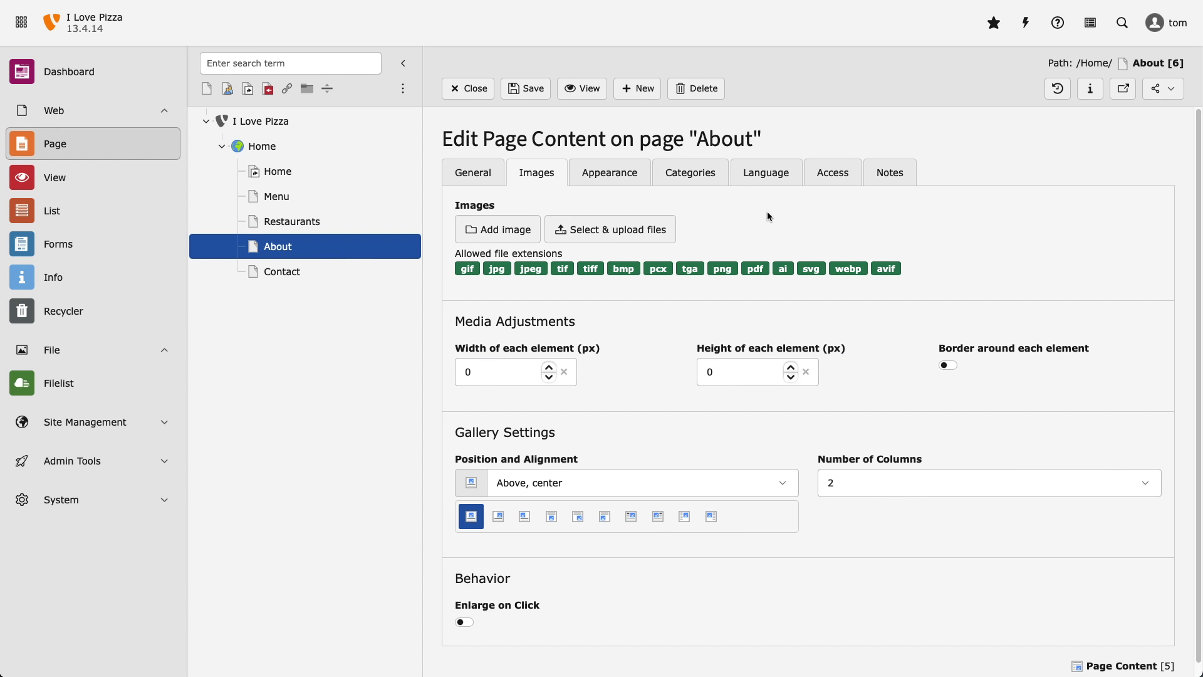
Add the image bluth-stock-photo.jpg to the element.
{"action": "left_click", "coordinate": [509, 230]}
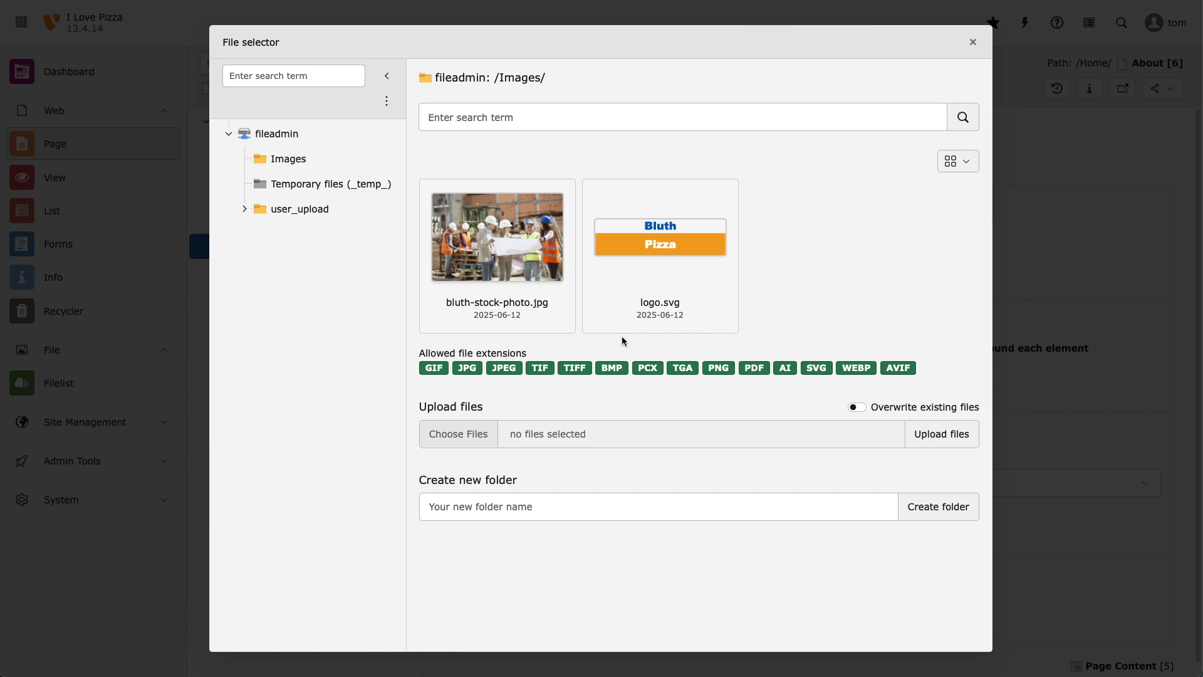
{"action": "mouse_move", "coordinate": [563, 196]}
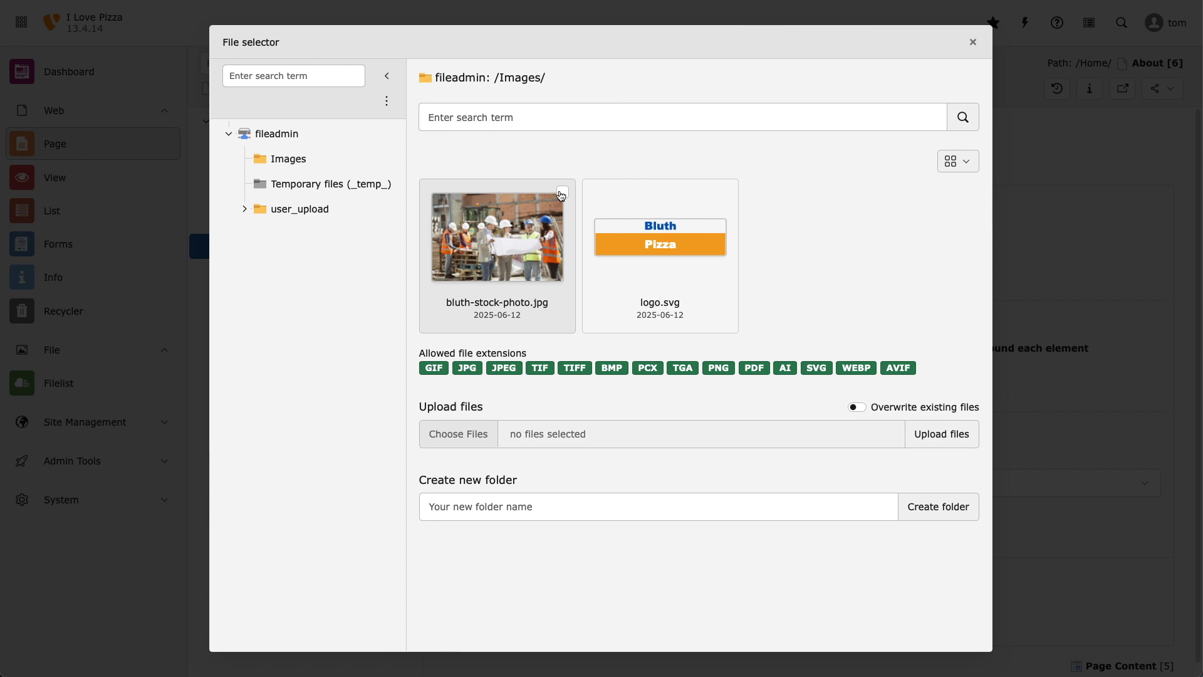
{"action": "left_click", "coordinate": [563, 192]}
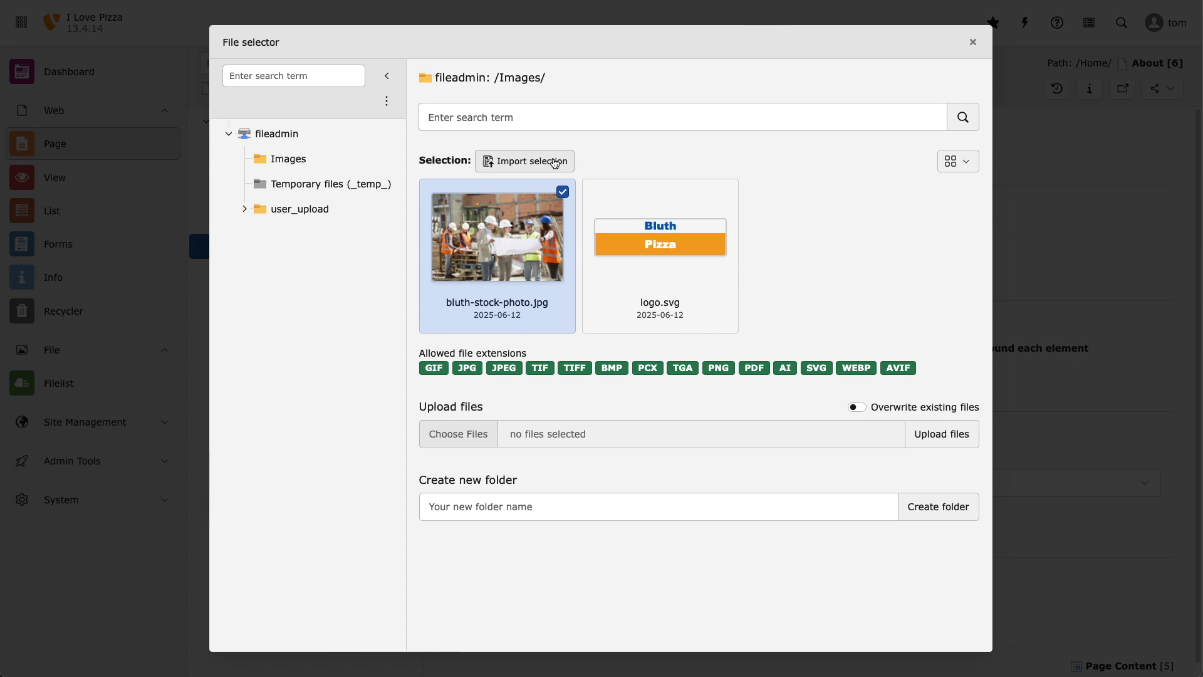
{"action": "left_click", "coordinate": [554, 161]}
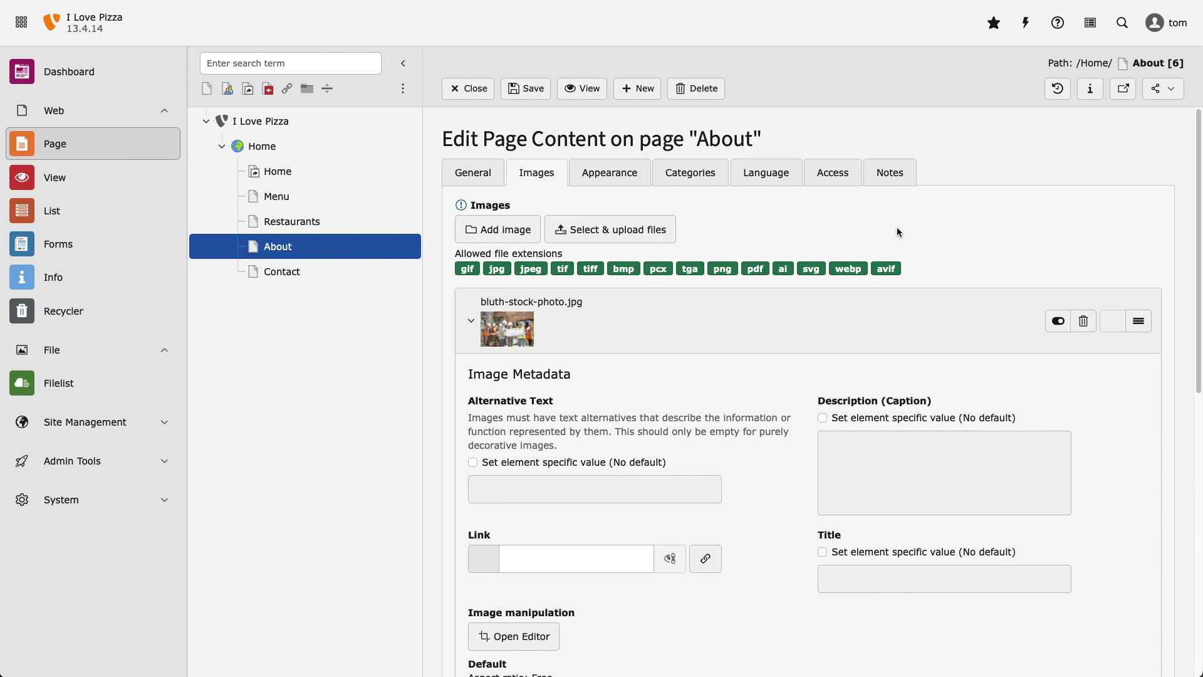
Position the image 'In text, right', then save and close the element.
{"action": "scroll", "coordinate": [648, 411], "scroll_direction": "down", "scroll_amount": 10}
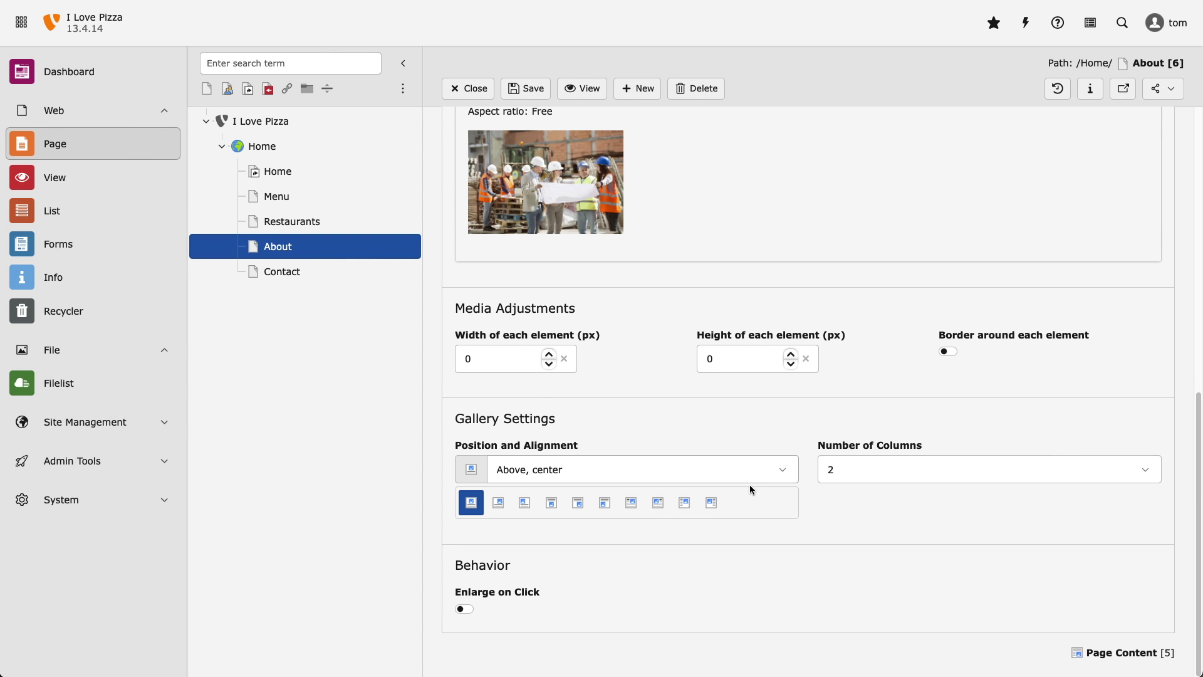
{"action": "scroll", "coordinate": [648, 411], "scroll_direction": "up", "scroll_amount": 4}
{"action": "scroll", "coordinate": [648, 416], "scroll_direction": "down", "scroll_amount": 3}
{"action": "left_click", "coordinate": [631, 504]}
{"action": "scroll", "coordinate": [811, 534], "scroll_direction": "up", "scroll_amount": 10}
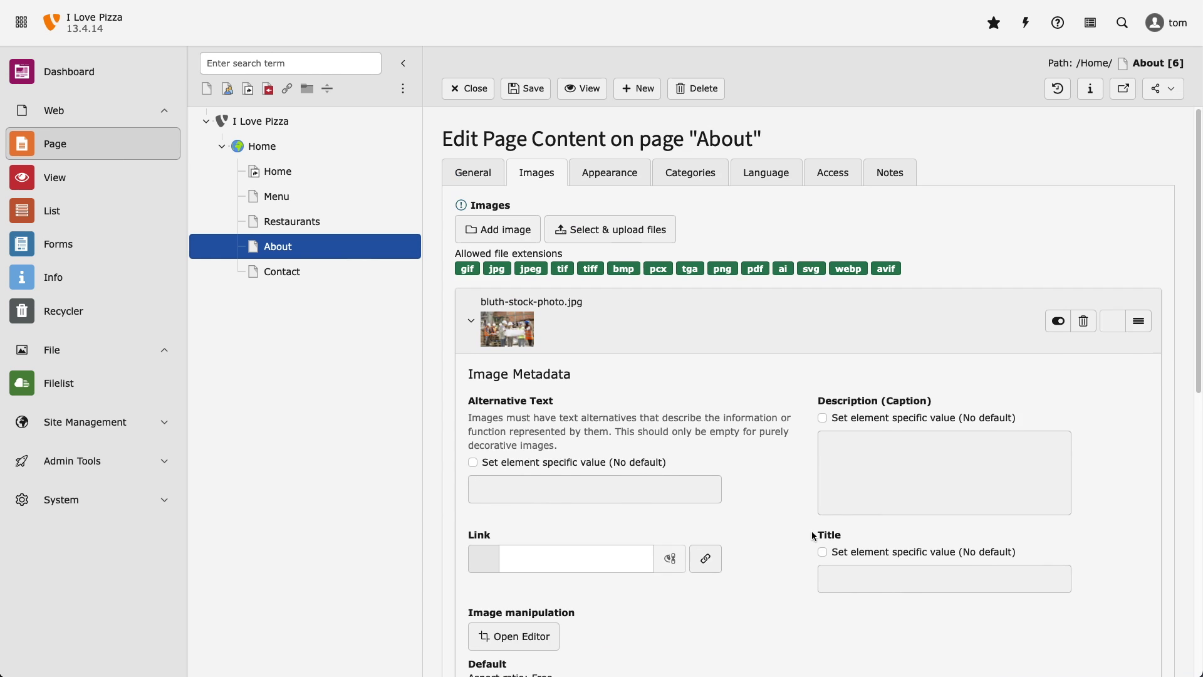
{"action": "left_click", "coordinate": [526, 88]}
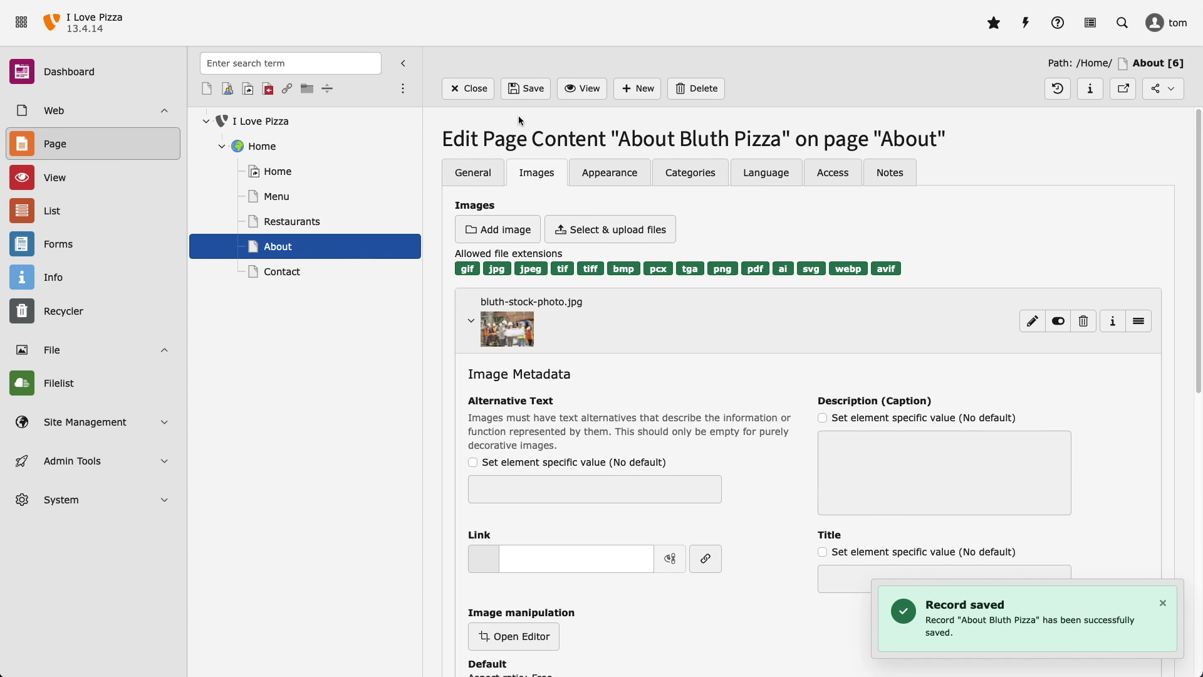
{"action": "left_click", "coordinate": [464, 88]}
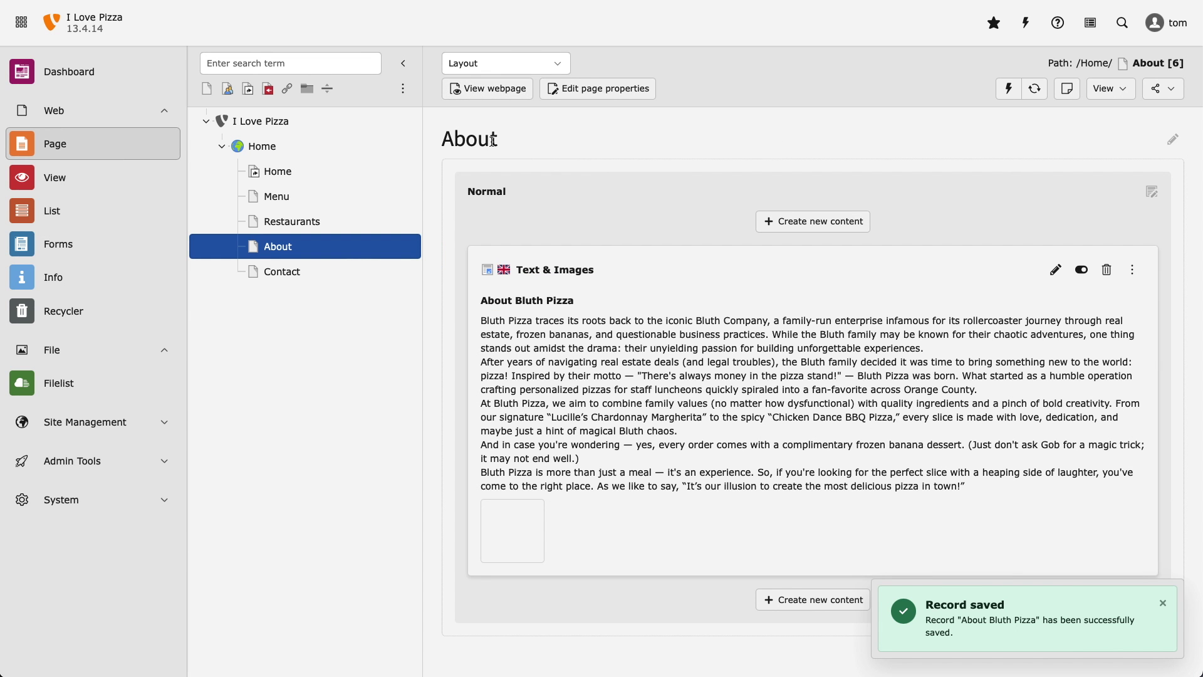
Open the actions menu for the About page.
{"action": "left_click", "coordinate": [255, 247]}
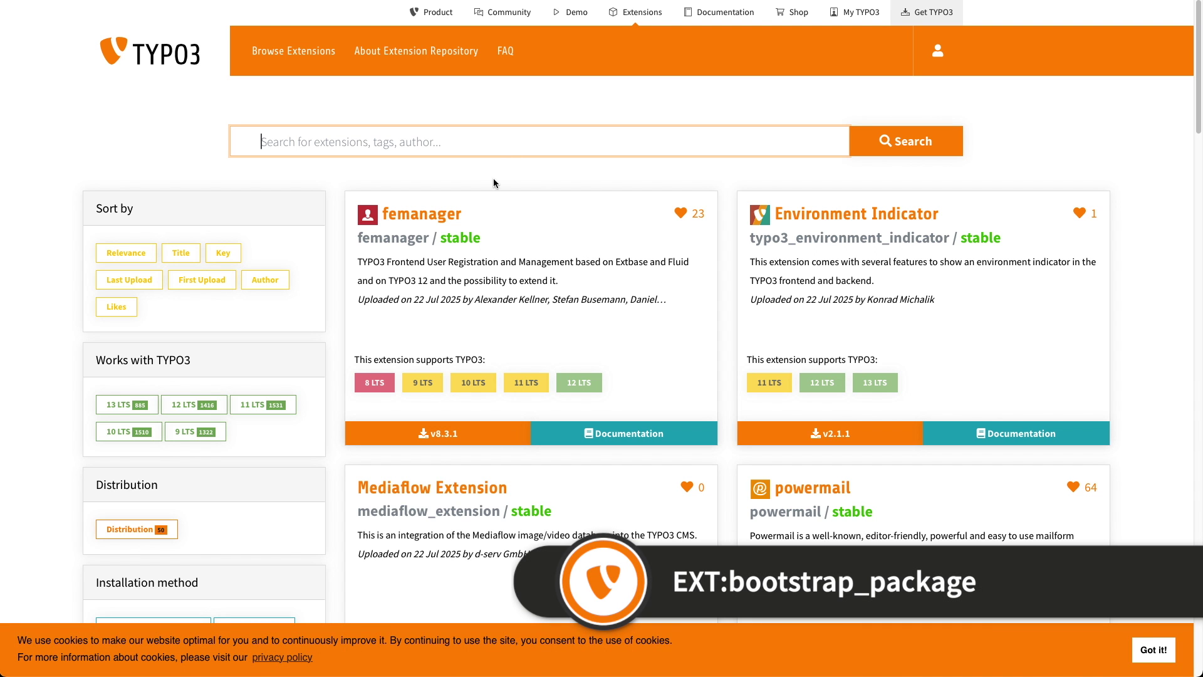
Search the Extension Repository for 'bootstrap package' and open the Bootstrap Package details.
{"action": "type", "text": "bootstrap"}
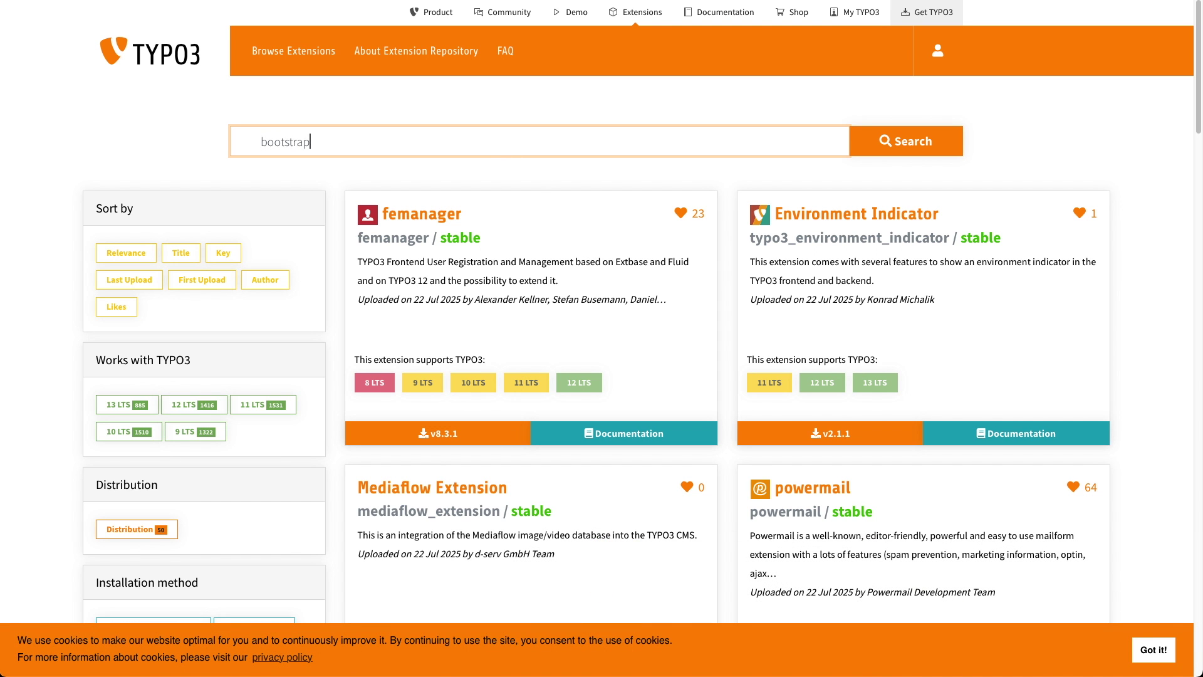
{"action": "type", "text": " package"}
{"action": "key", "text": "Return"}
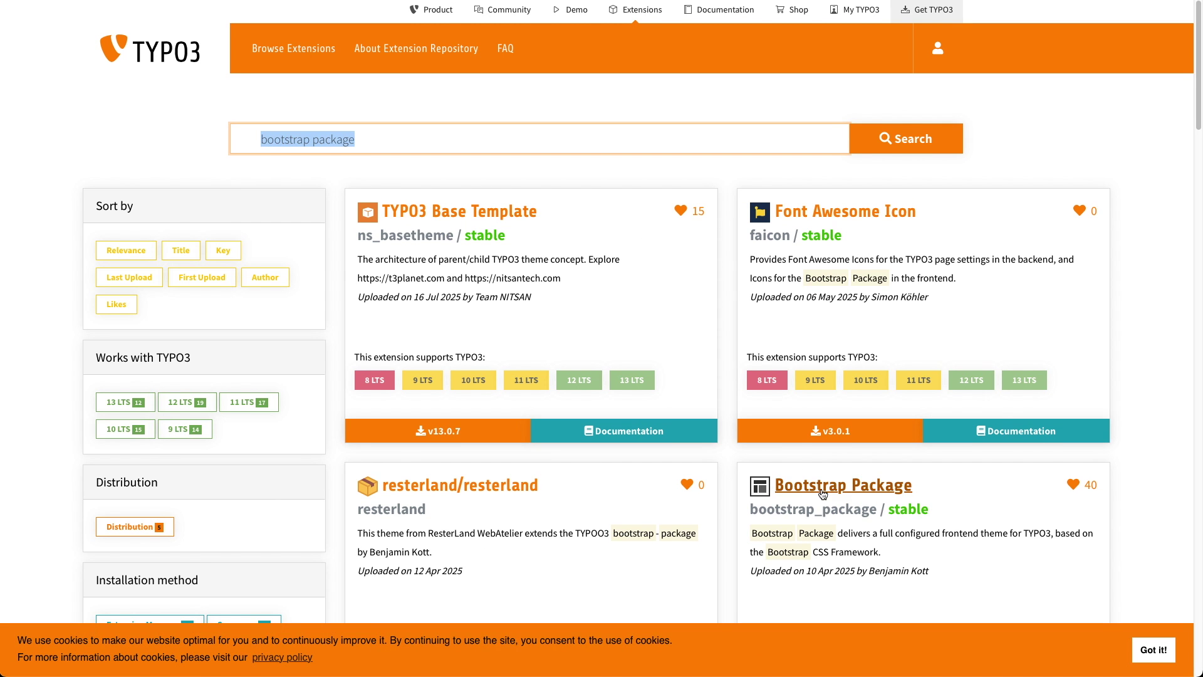
{"action": "left_click", "coordinate": [821, 487]}
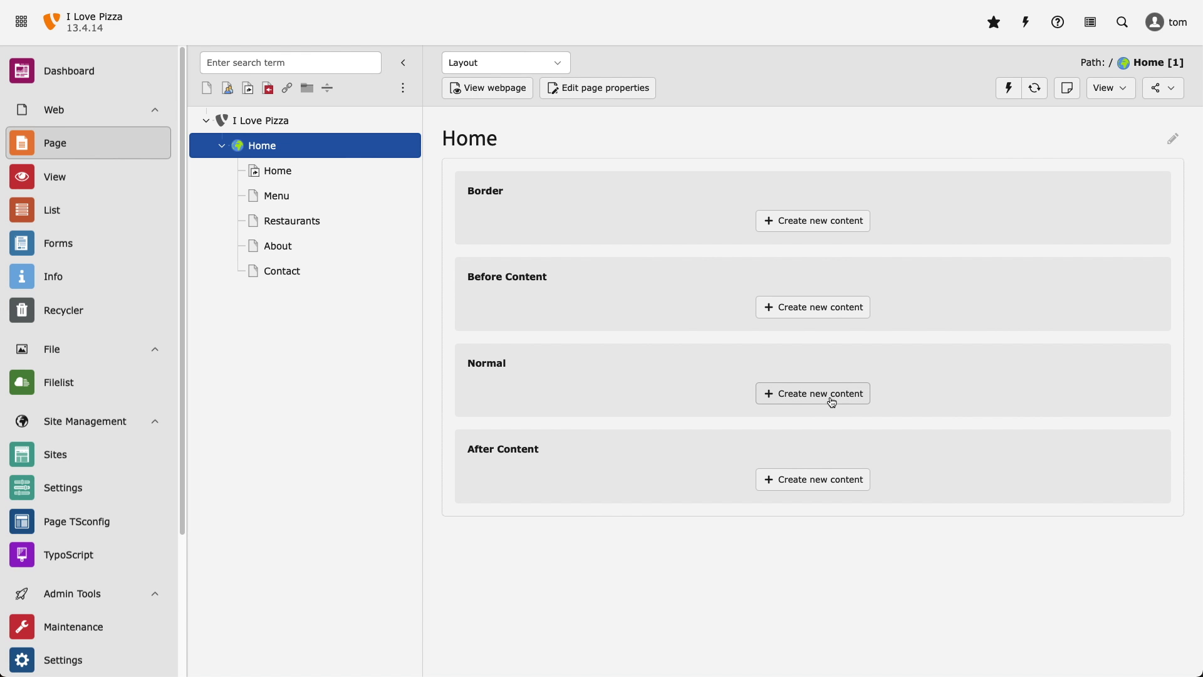
Create a Carousel element from the Interactive types in the Home page's Normal column.
{"action": "left_click", "coordinate": [831, 402]}
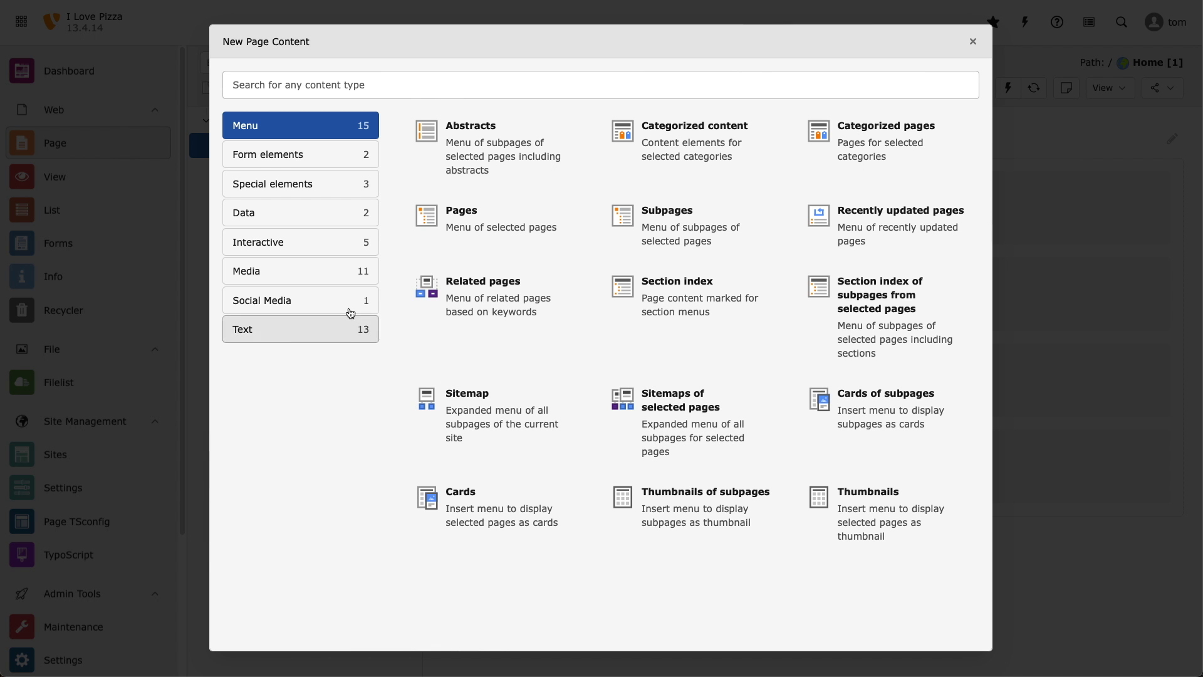
{"action": "left_click", "coordinate": [347, 245]}
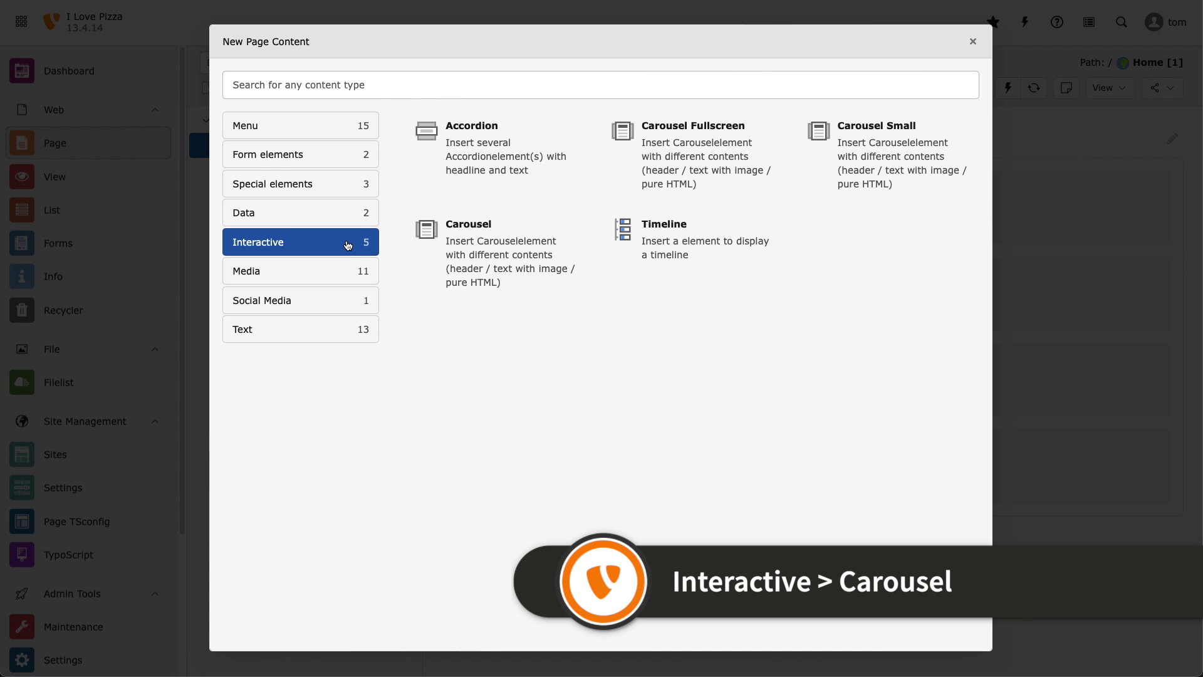
{"action": "left_click", "coordinate": [504, 271]}
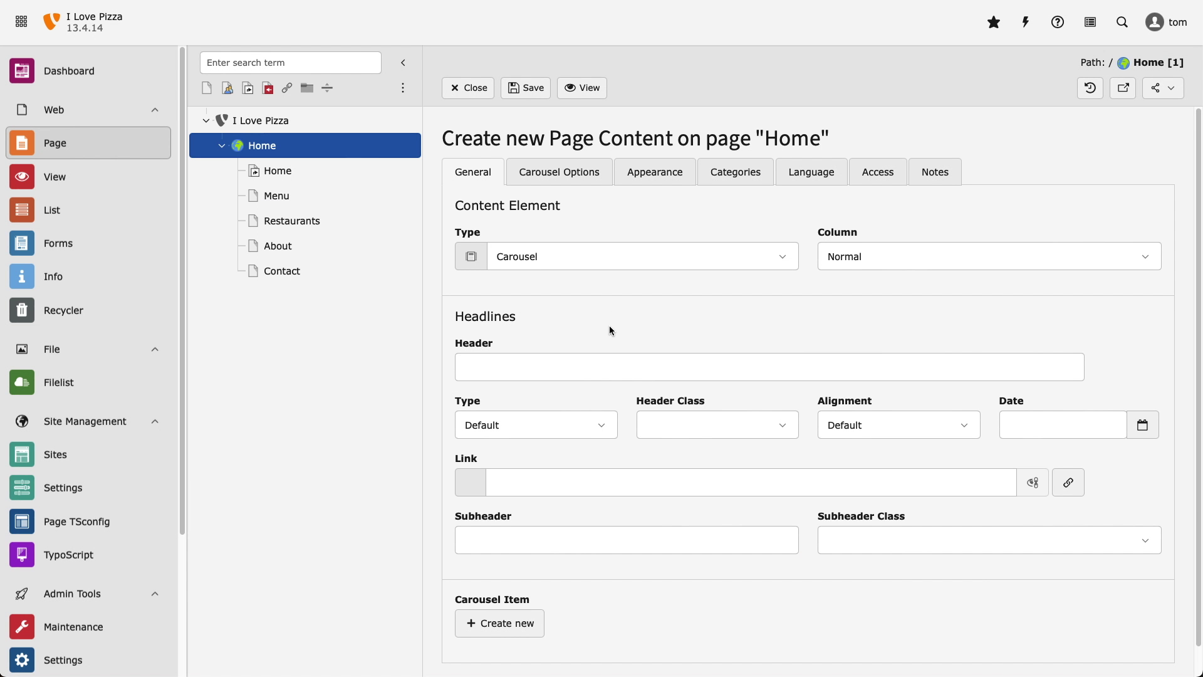
Add a new carousel item with the header 'I Love Pizza'.
{"action": "scroll", "coordinate": [689, 476], "scroll_direction": "down", "scroll_amount": 1}
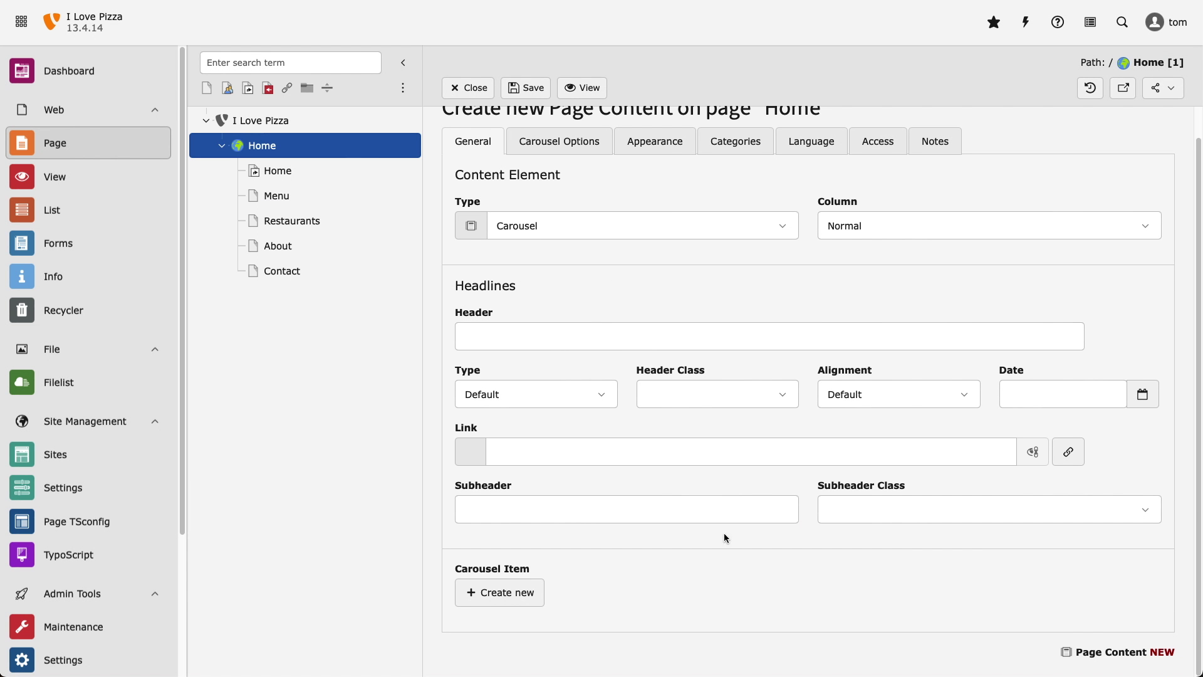
{"action": "left_click", "coordinate": [519, 600]}
{"action": "scroll", "coordinate": [758, 539], "scroll_direction": "down", "scroll_amount": 4}
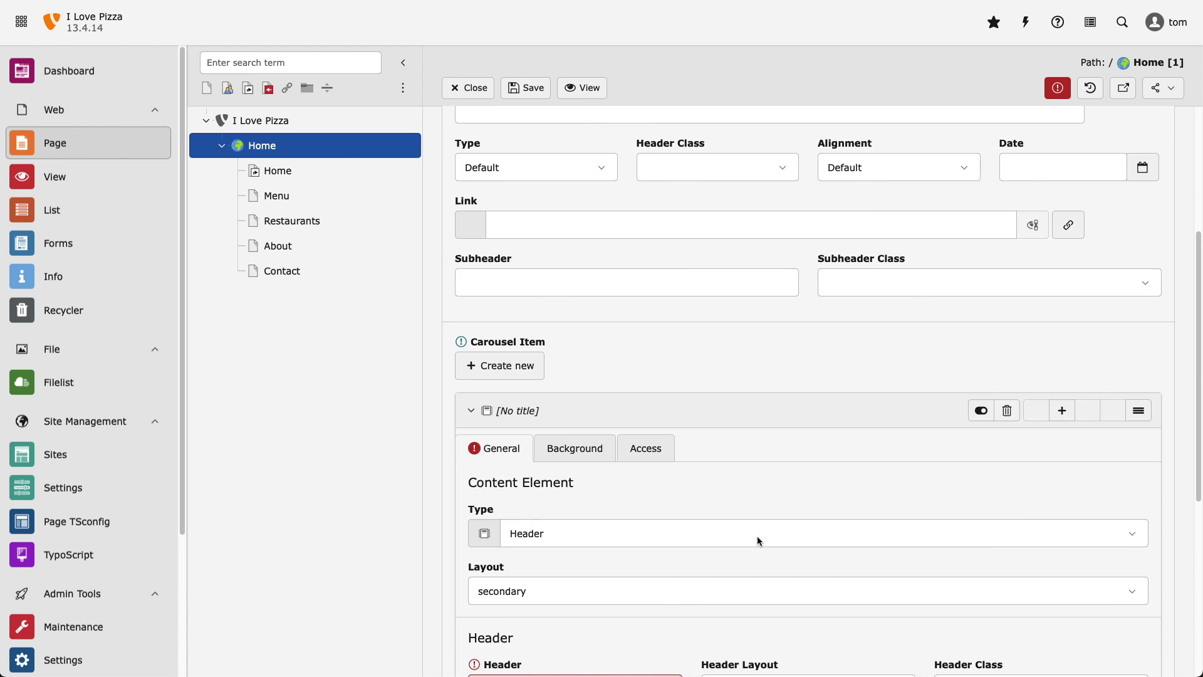
{"action": "scroll", "coordinate": [757, 536], "scroll_direction": "down", "scroll_amount": 4}
{"action": "left_click", "coordinate": [576, 418]}
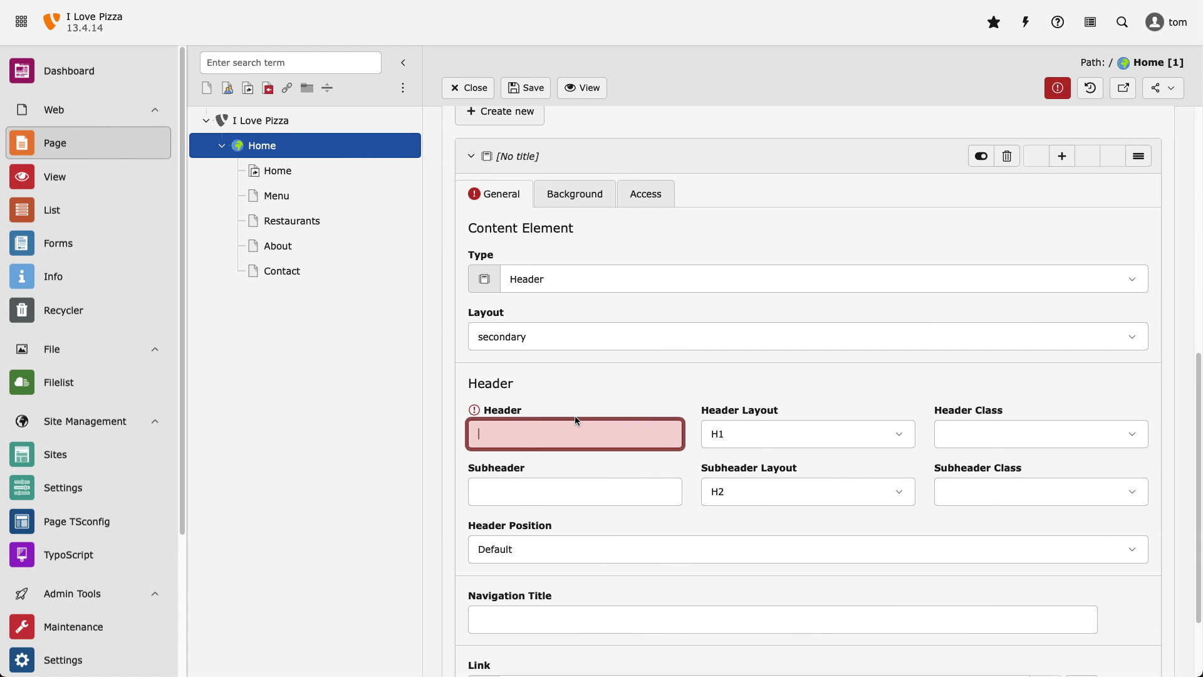
{"action": "type", "text": "I Love Pizza"}
Set the item's header class to h1, position Left, and link it to the Menu page.
{"action": "left_click", "coordinate": [1046, 434]}
{"action": "left_click", "coordinate": [1047, 438]}
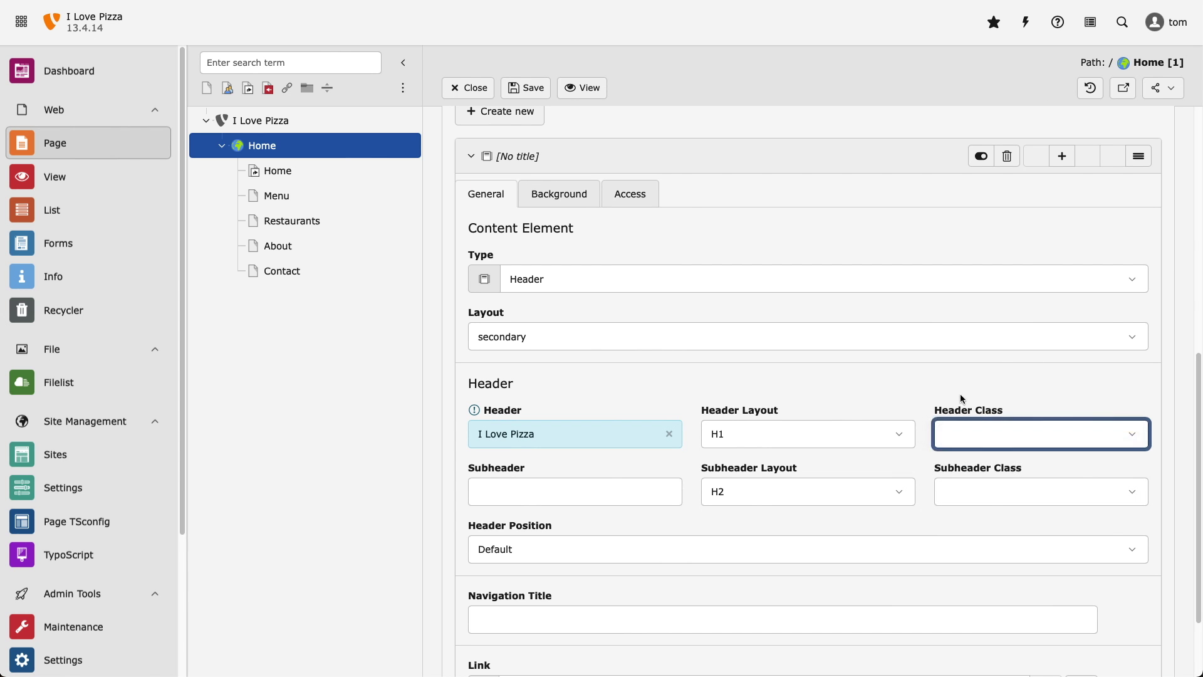
{"action": "left_click", "coordinate": [908, 388]}
{"action": "scroll", "coordinate": [908, 386], "scroll_direction": "down", "scroll_amount": 1}
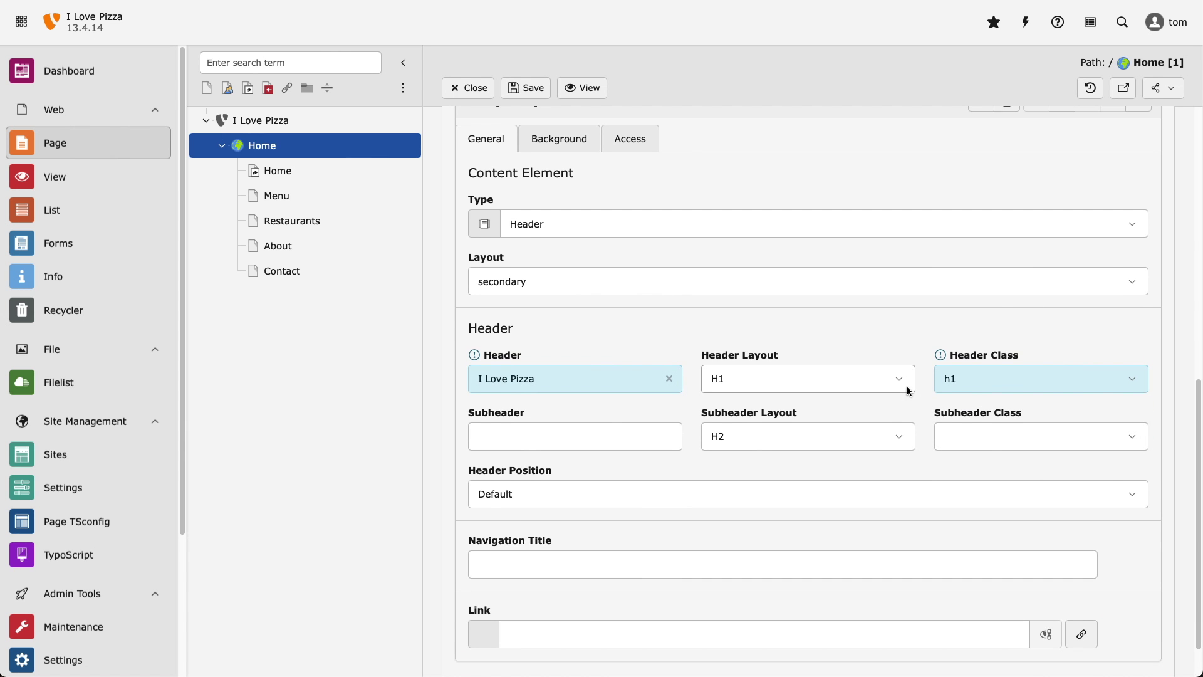
{"action": "left_click", "coordinate": [916, 496]}
{"action": "left_click", "coordinate": [920, 535]}
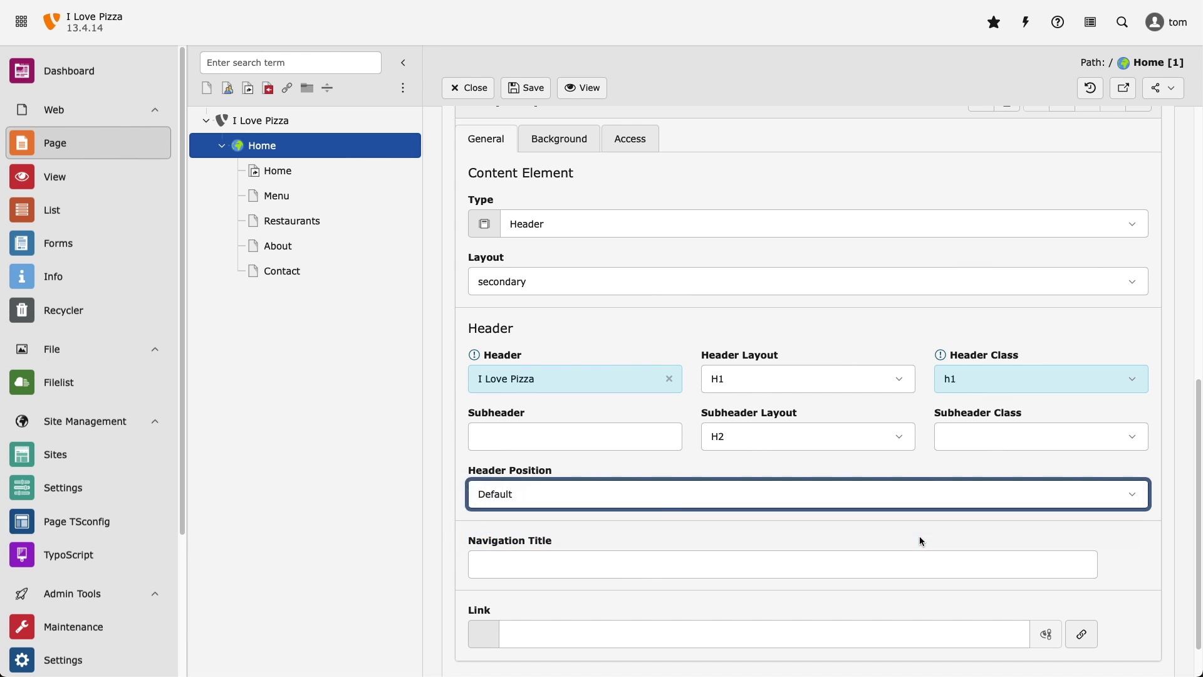
{"action": "left_click", "coordinate": [947, 531]}
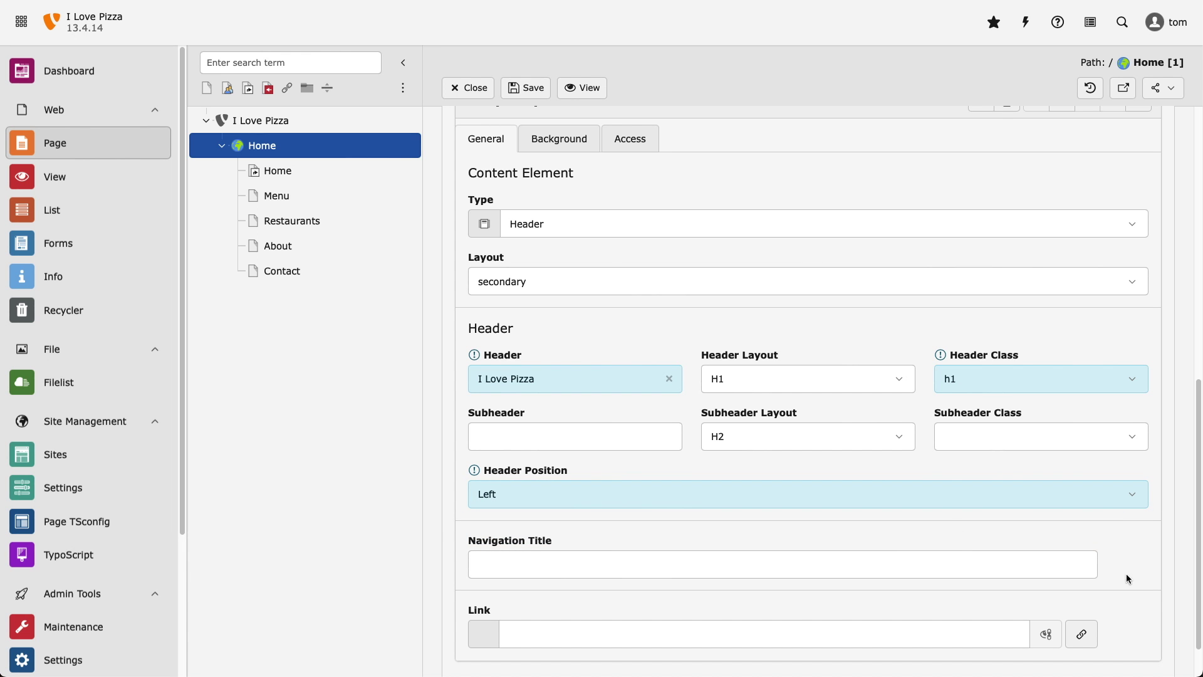
{"action": "left_click", "coordinate": [1082, 635]}
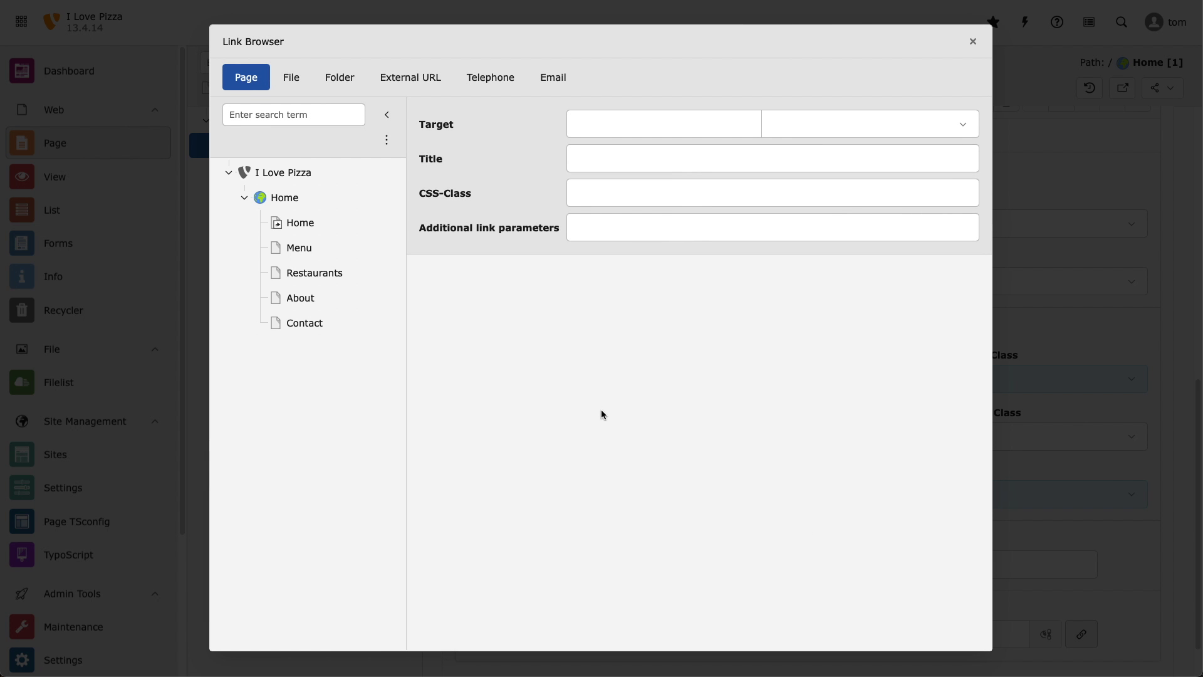
{"action": "left_click", "coordinate": [384, 248]}
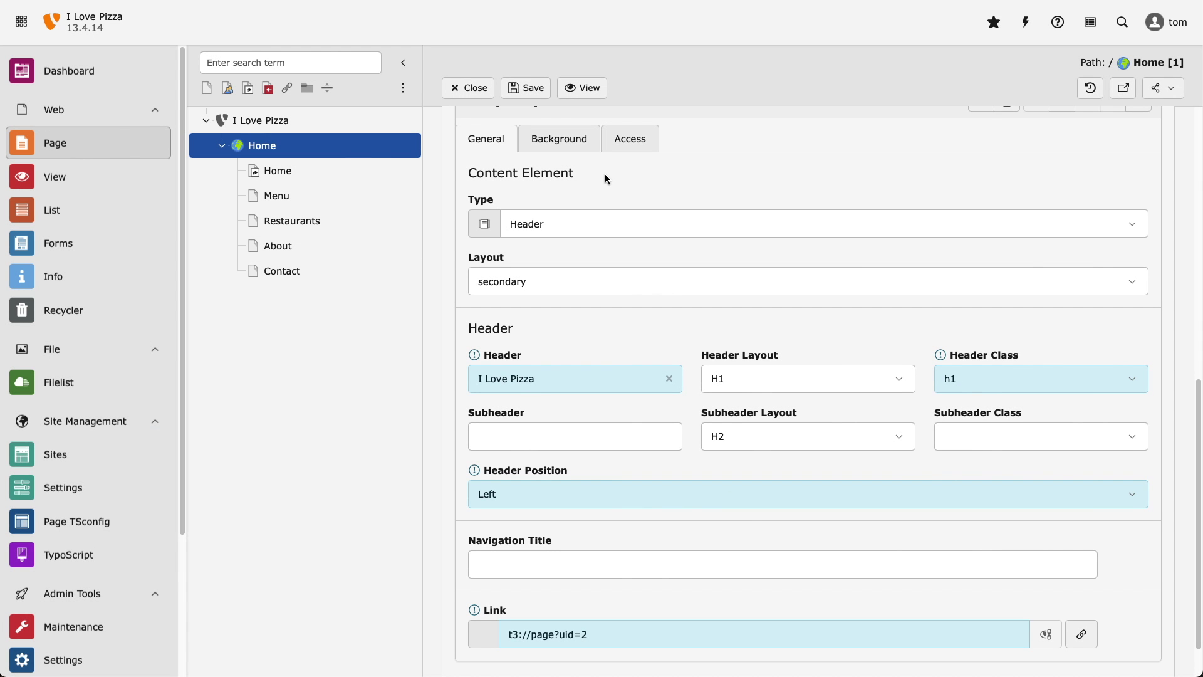
Set pizza_background.jpg as the carousel item's background image.
{"action": "left_click", "coordinate": [576, 140]}
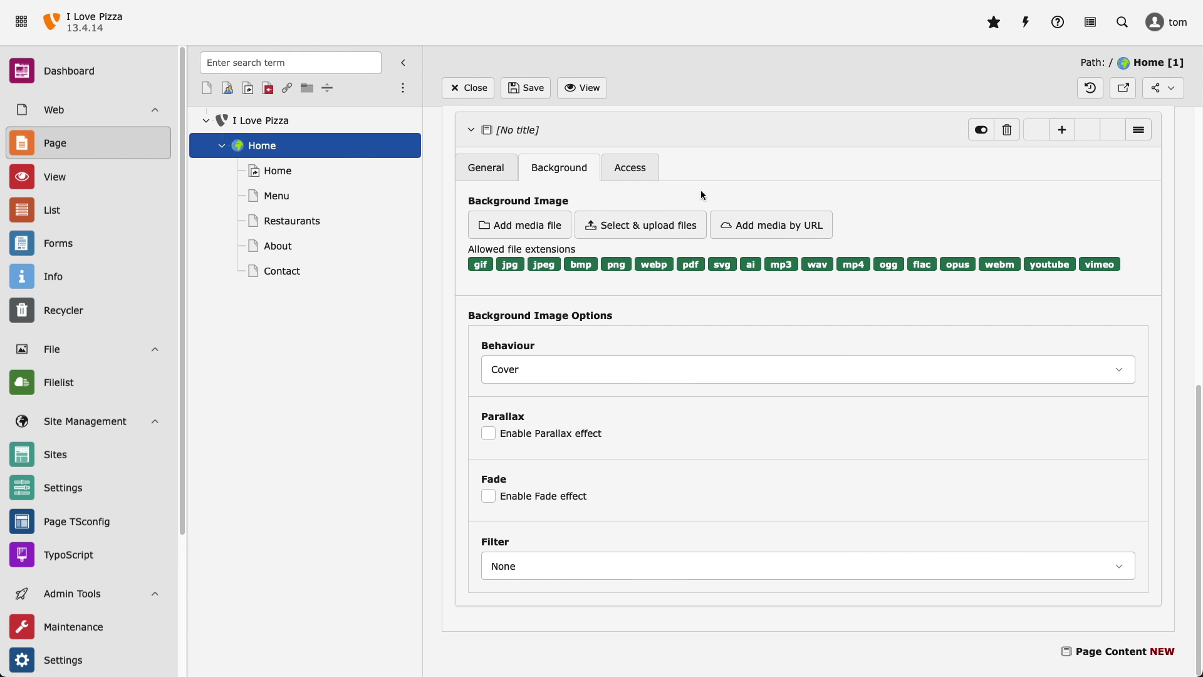
{"action": "left_click", "coordinate": [536, 230]}
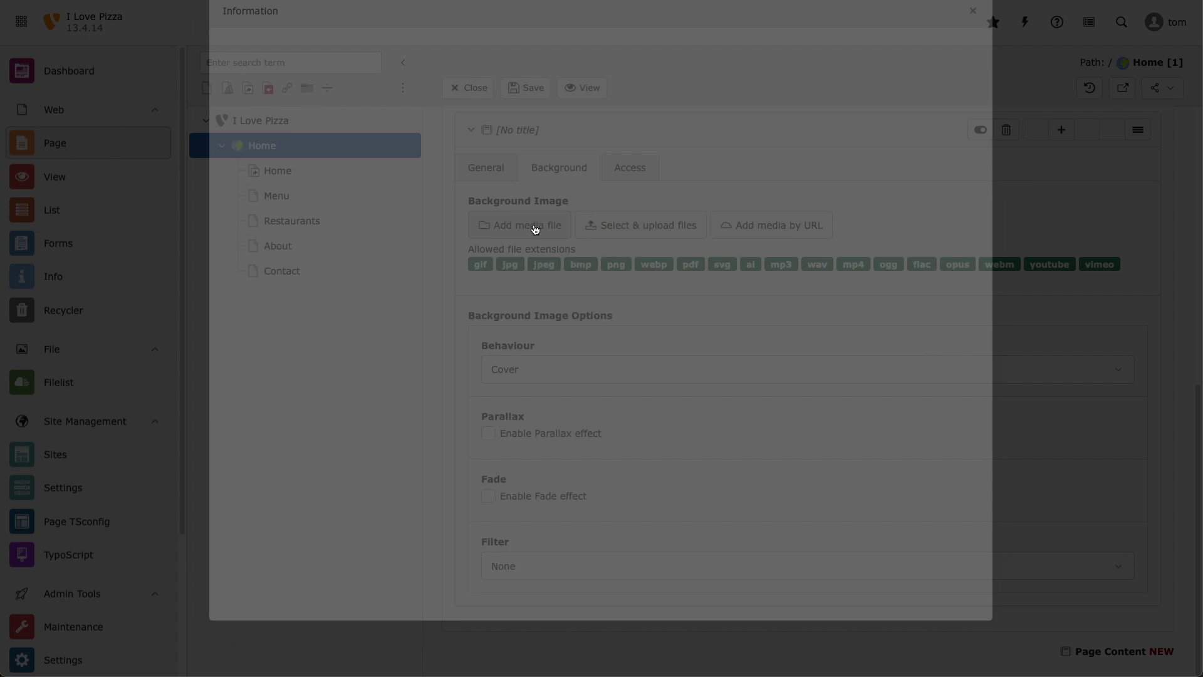
{"action": "left_click", "coordinate": [888, 193]}
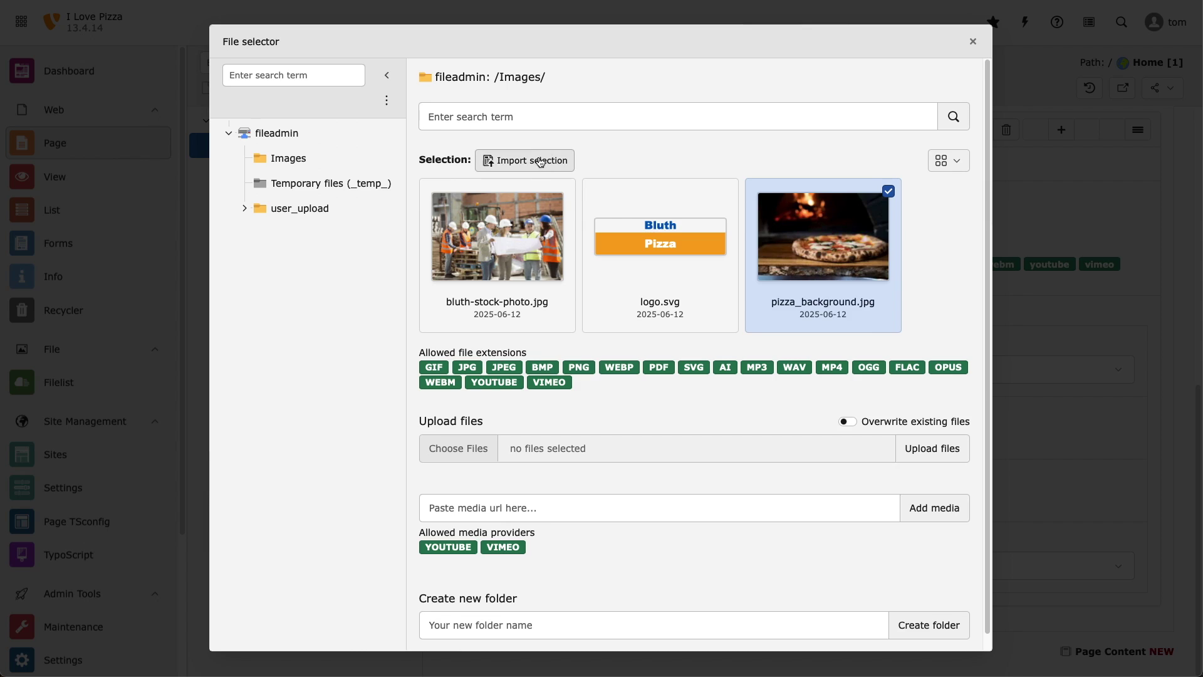
{"action": "left_click", "coordinate": [533, 160]}
Keep background behaviour Cover and filter None, then save the carousel.
{"action": "scroll", "coordinate": [856, 279], "scroll_direction": "down", "scroll_amount": 6}
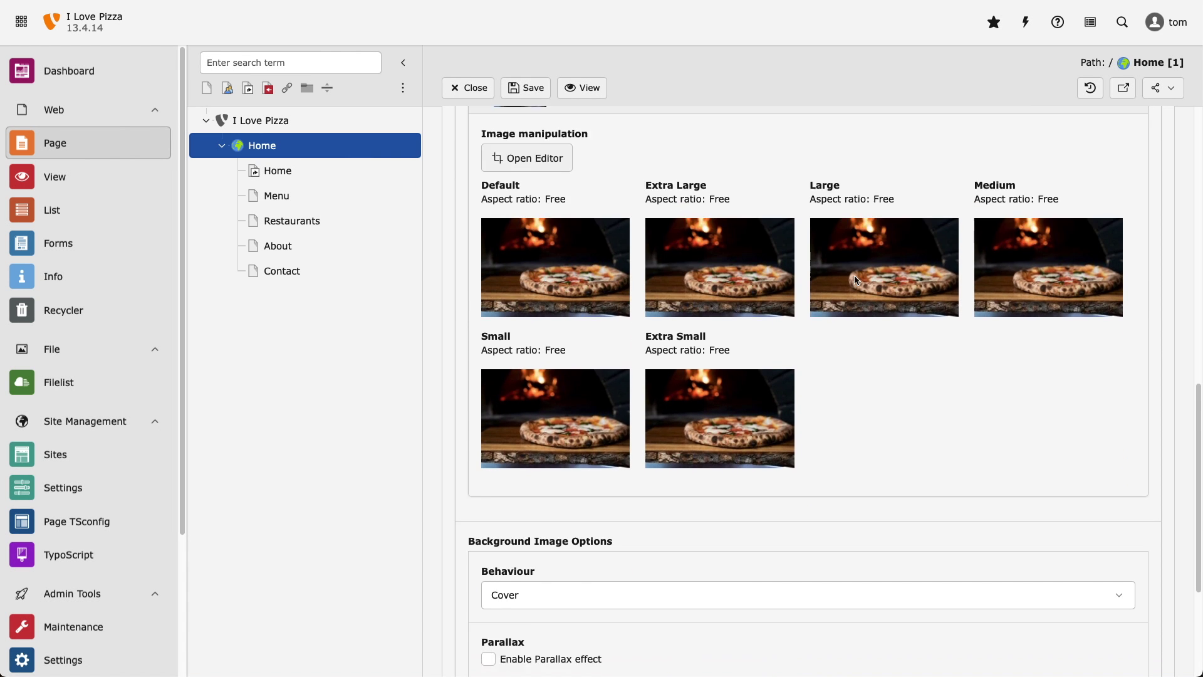
{"action": "left_click", "coordinate": [895, 382]}
{"action": "left_click", "coordinate": [895, 380]}
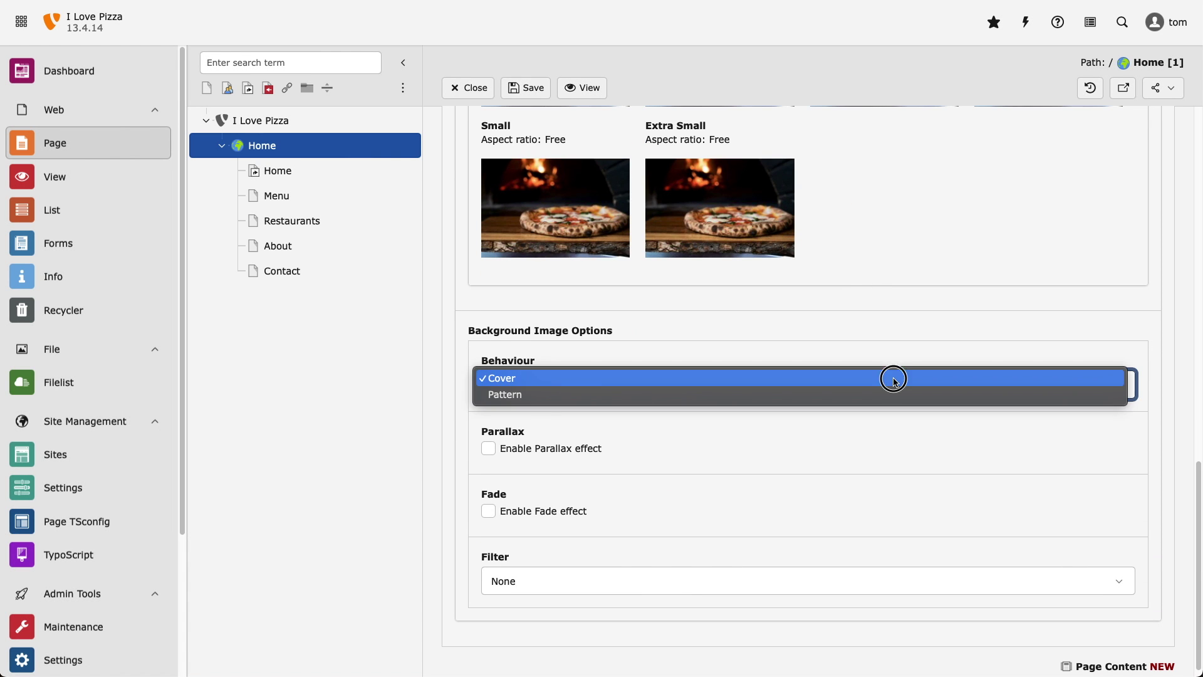
{"action": "left_click", "coordinate": [755, 584]}
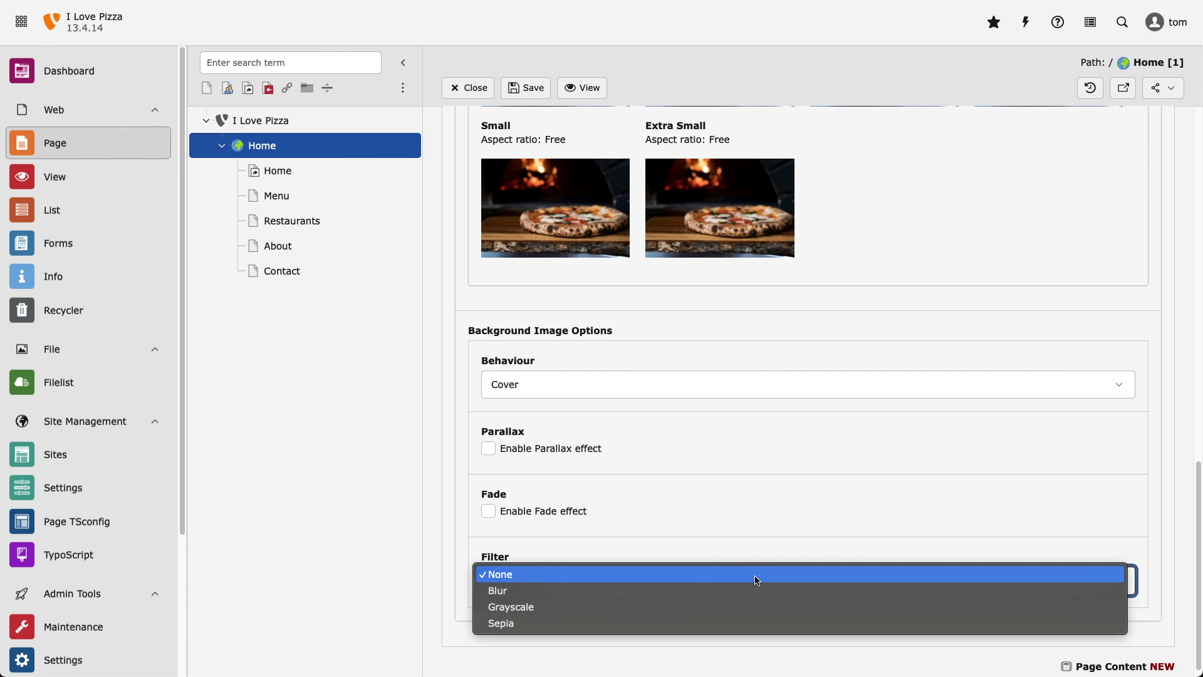
{"action": "left_click", "coordinate": [809, 509]}
{"action": "left_click", "coordinate": [527, 88]}
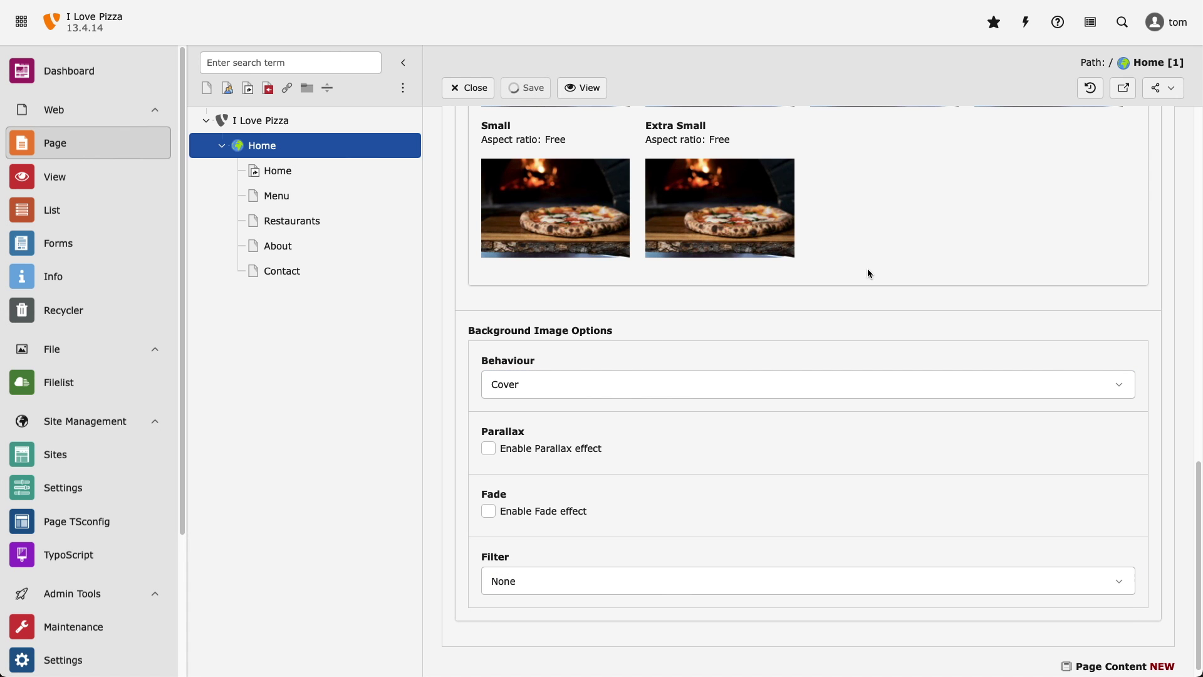
{"action": "left_click", "coordinate": [239, 148]}
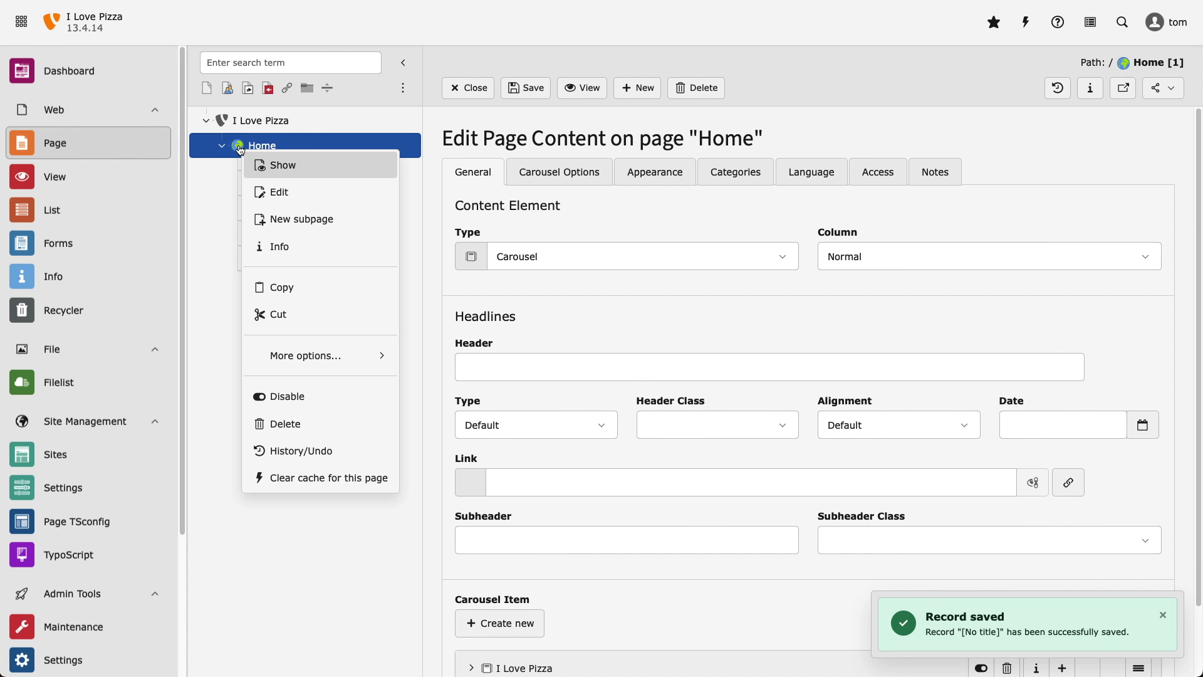
Preview the live Home page with the I Love Pizza banner, then return to the backend.
{"action": "left_click", "coordinate": [361, 167]}
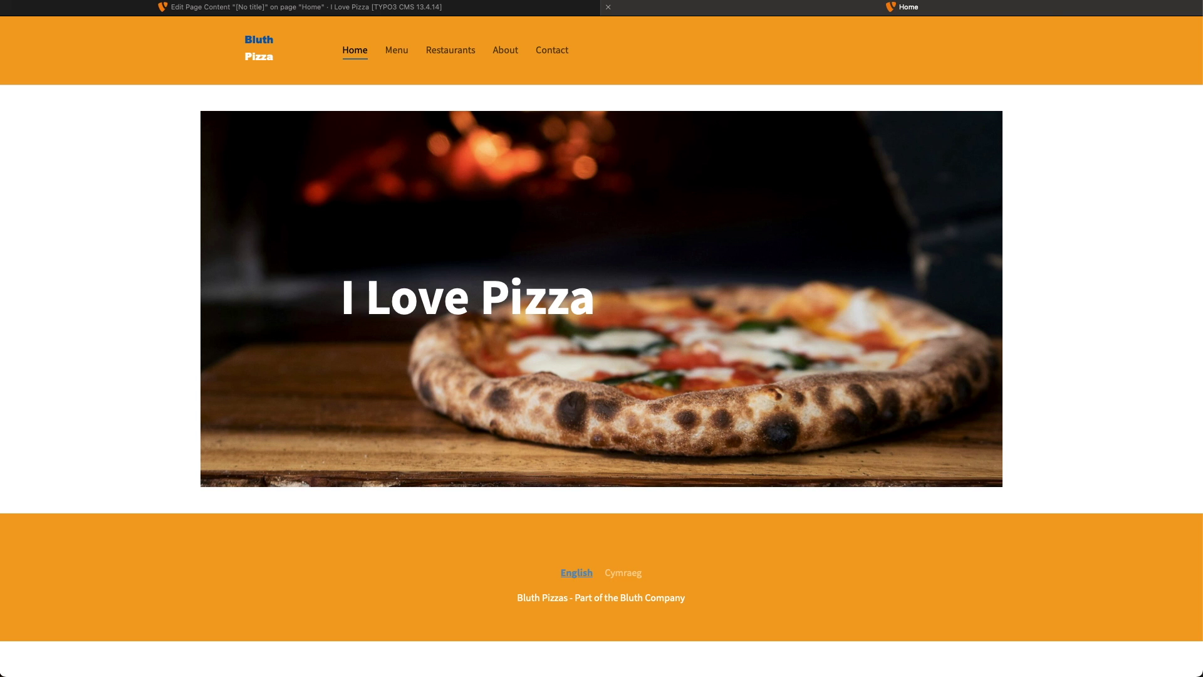
{"action": "key", "text": "super+w"}
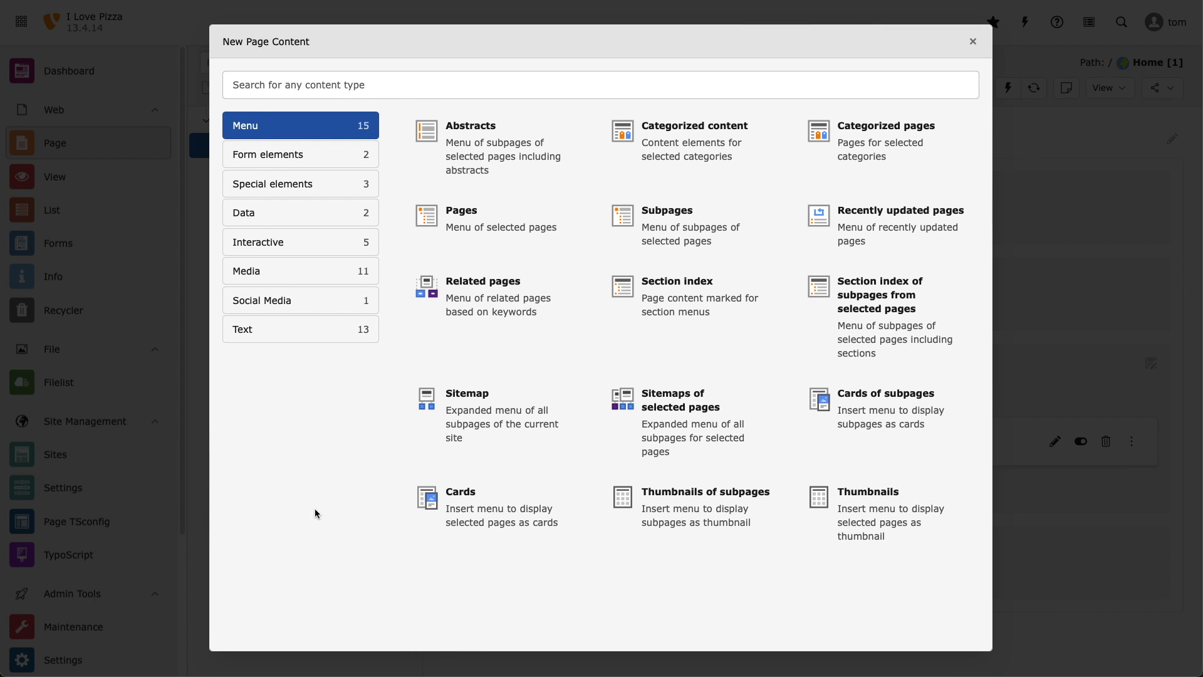
Insert a Media > Card Group element on Home and add its first empty card.
{"action": "left_click", "coordinate": [343, 270]}
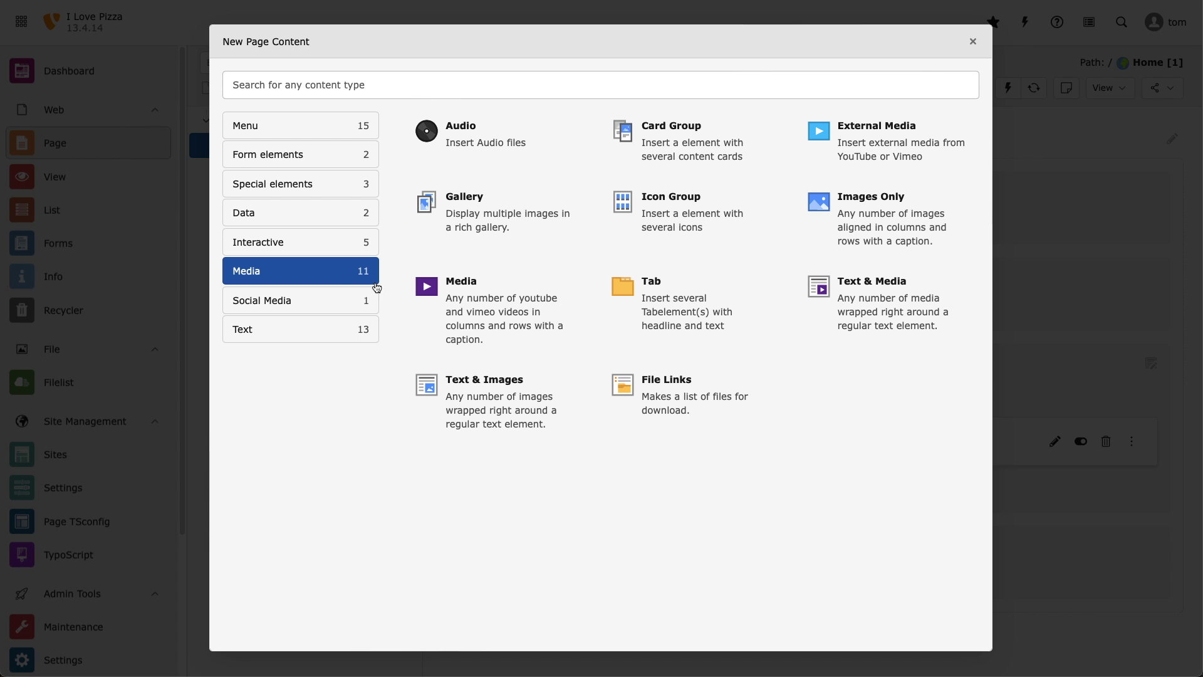
{"action": "left_click", "coordinate": [673, 150]}
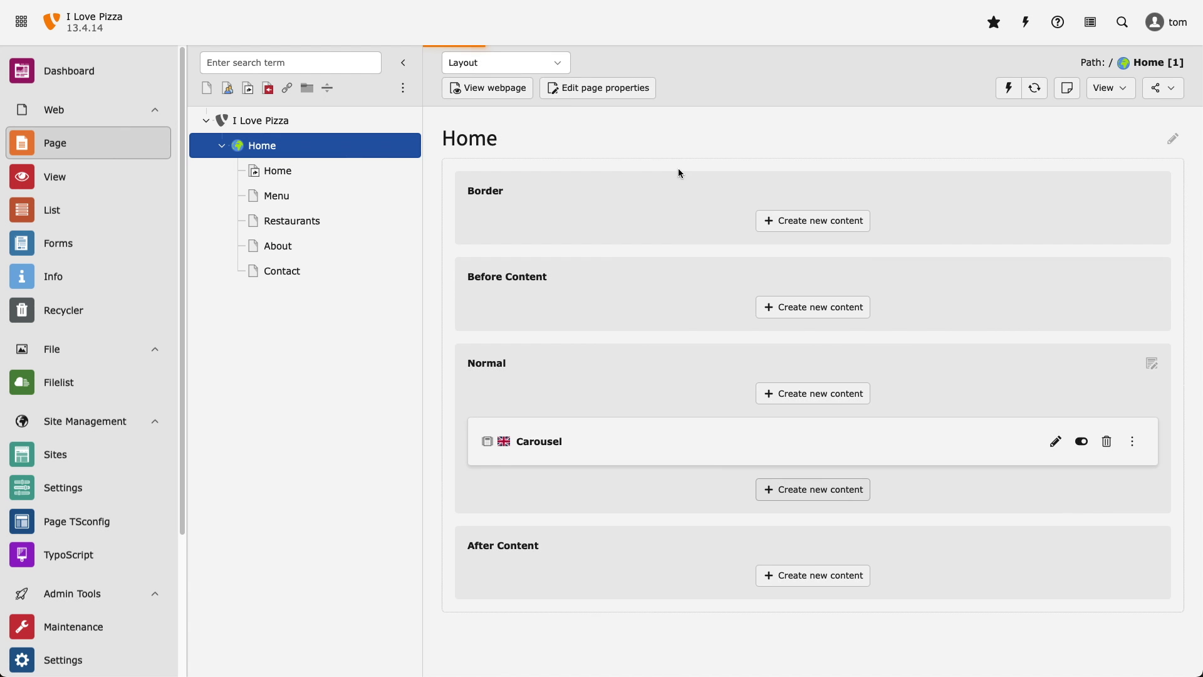
{"action": "scroll", "coordinate": [680, 207], "scroll_direction": "down", "scroll_amount": 1}
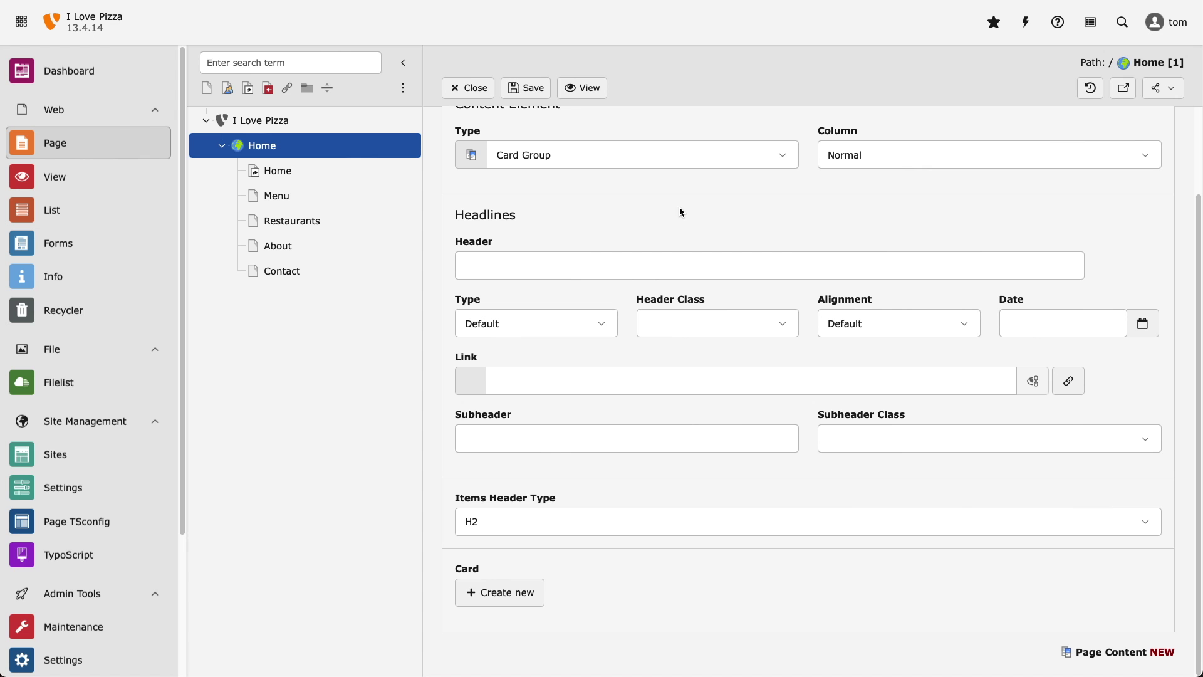
{"action": "left_click", "coordinate": [532, 592]}
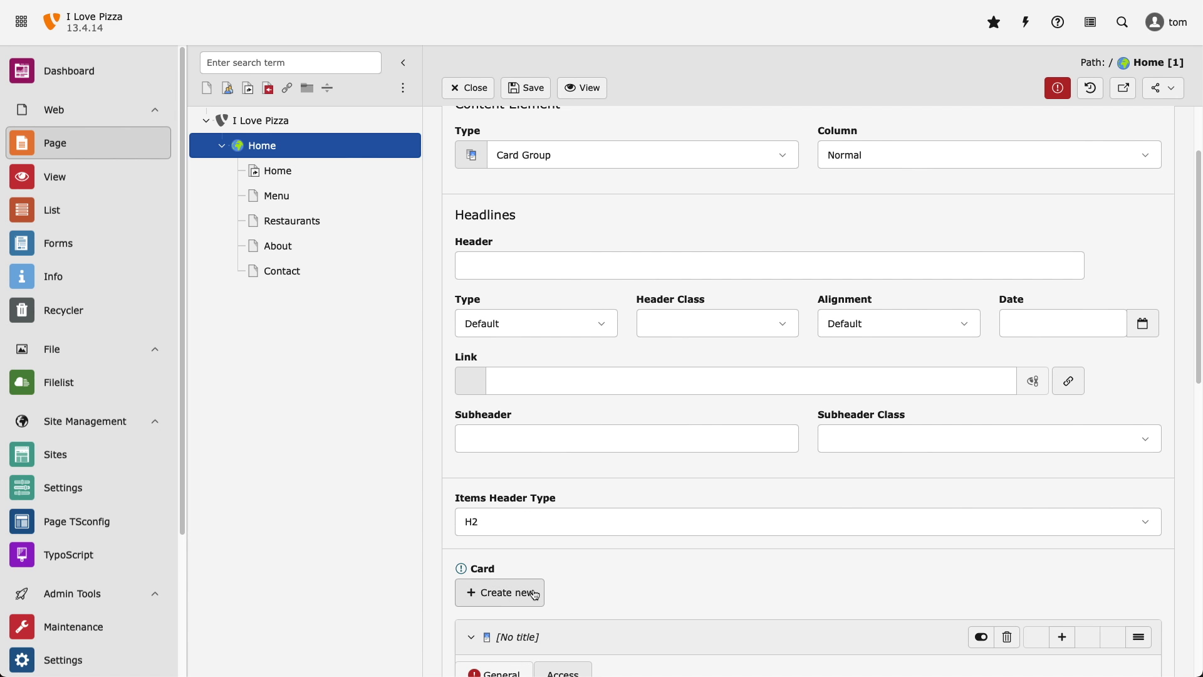
{"action": "scroll", "coordinate": [698, 542], "scroll_direction": "down", "scroll_amount": 5}
Title the first card 'Margherita Pizza' and import Pizza_1.png as its image.
{"action": "left_click", "coordinate": [595, 458]}
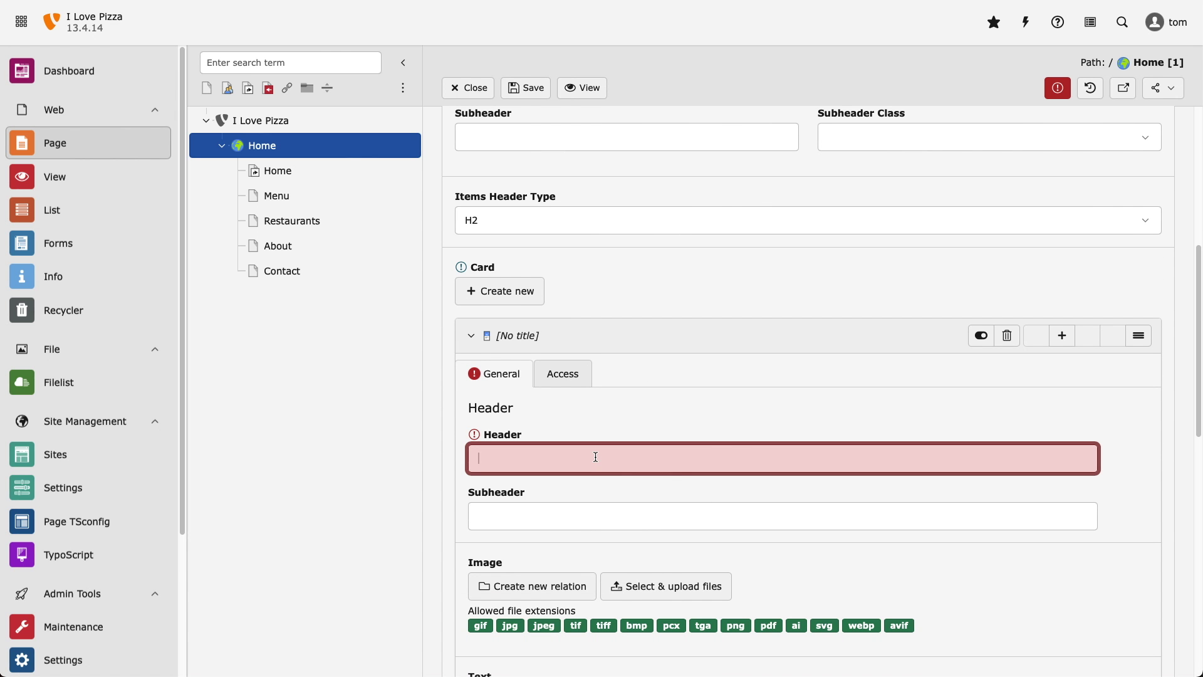
{"action": "type", "text": "Margherita Pizza"}
{"action": "scroll", "coordinate": [933, 549], "scroll_direction": "down", "scroll_amount": 2}
{"action": "left_click", "coordinate": [545, 452]}
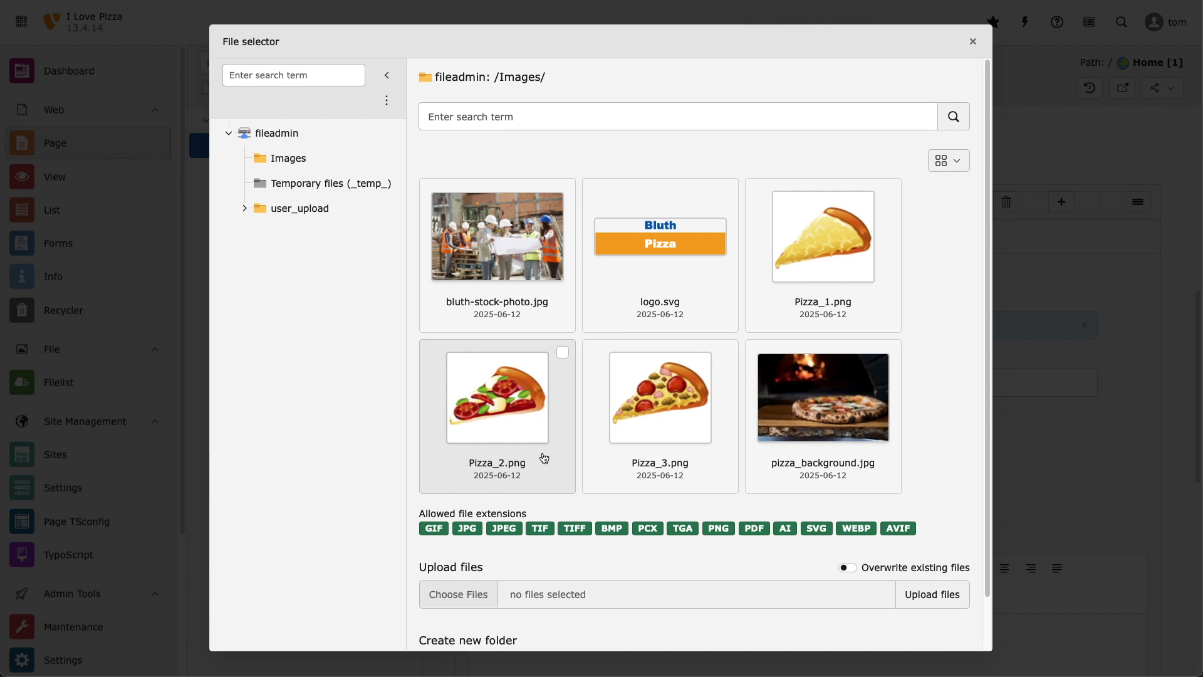
{"action": "left_click", "coordinate": [884, 197]}
{"action": "left_click", "coordinate": [547, 159]}
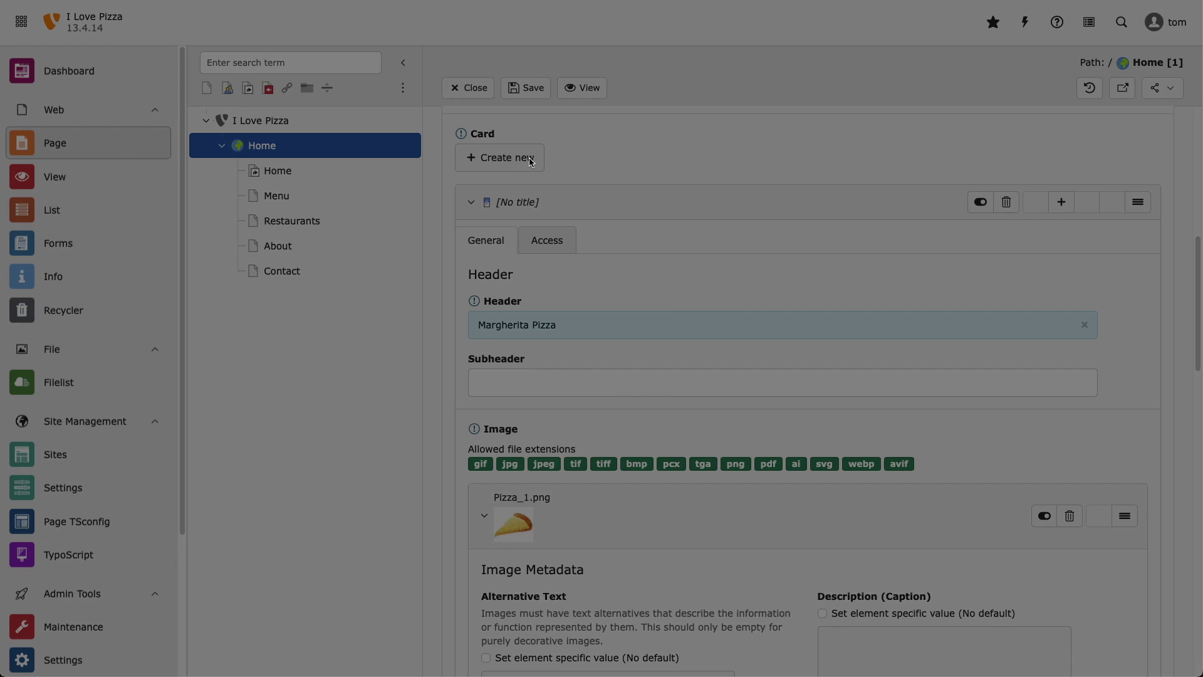
{"action": "scroll", "coordinate": [969, 450], "scroll_direction": "down", "scroll_amount": 16}
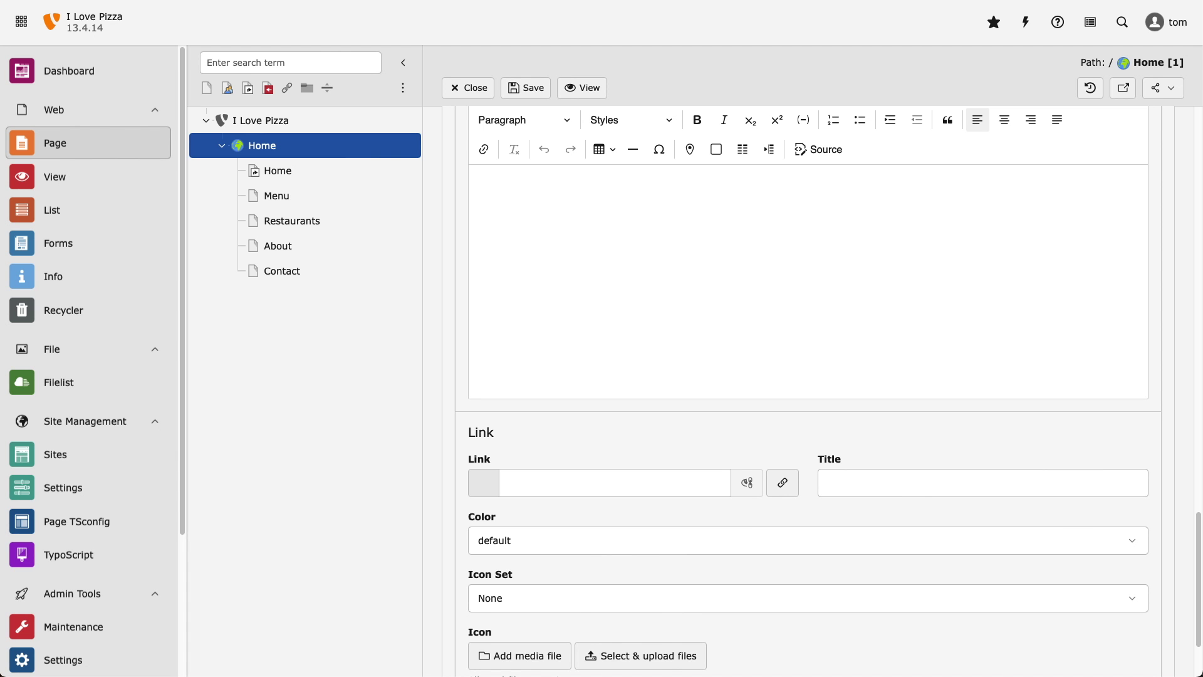
Paste the Margherita description into the card text and link the card to the Menu page.
{"action": "left_click", "coordinate": [767, 257]}
{"action": "type", "text": "Pizza Margherita, also known as Margherita pizza, is together with the pizza marinara, the typical Neapolitan pizza. It is roundish in shape with a raised edge (the cornicione) and seasoned with hand-crushed peeled tomatoes, mozzarella (buffalo mozzarella or fior di latte), fresh basil leaves, and extra virgin olive oil.The dough is made by mixing water, salt, and yeast (either sourdough, or fresh or dry baker's yeast) with flour."}
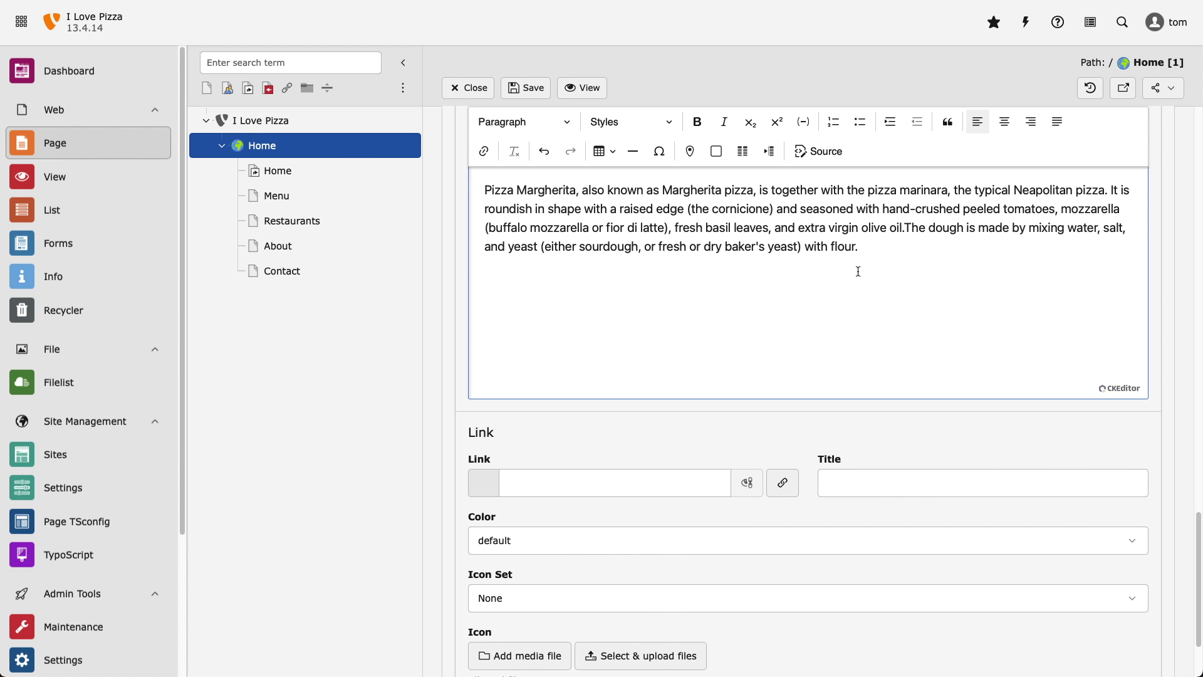
{"action": "scroll", "coordinate": [859, 272], "scroll_direction": "down", "scroll_amount": 3}
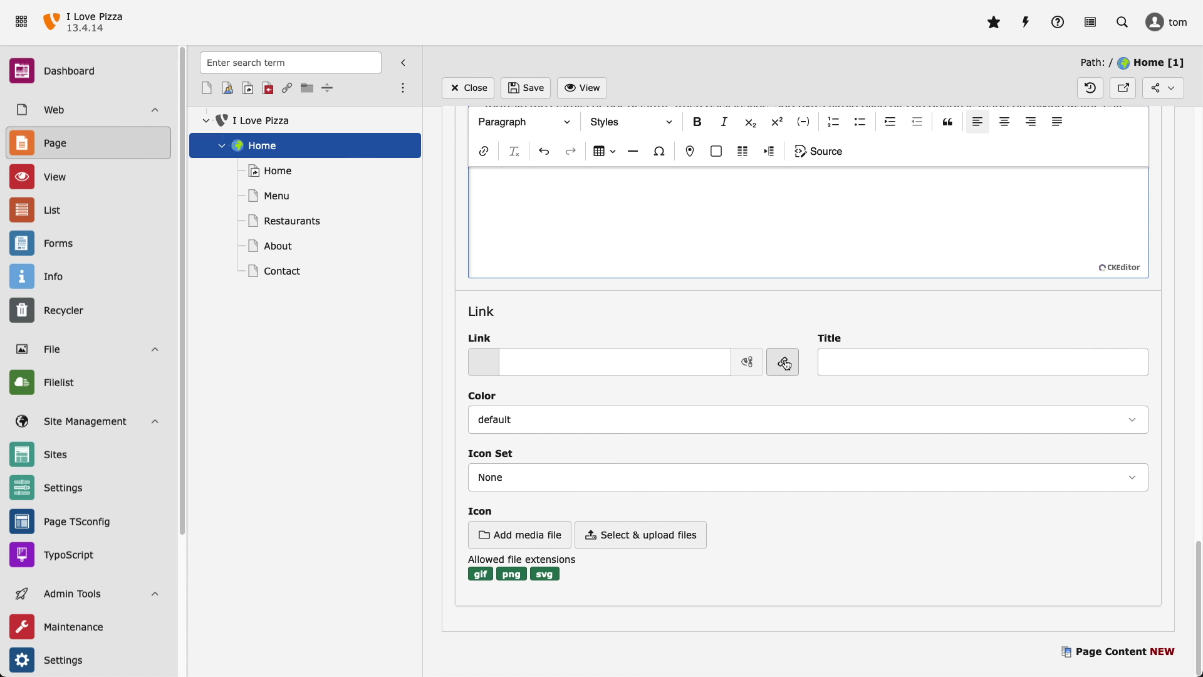
{"action": "left_click", "coordinate": [782, 361]}
{"action": "left_click", "coordinate": [387, 251]}
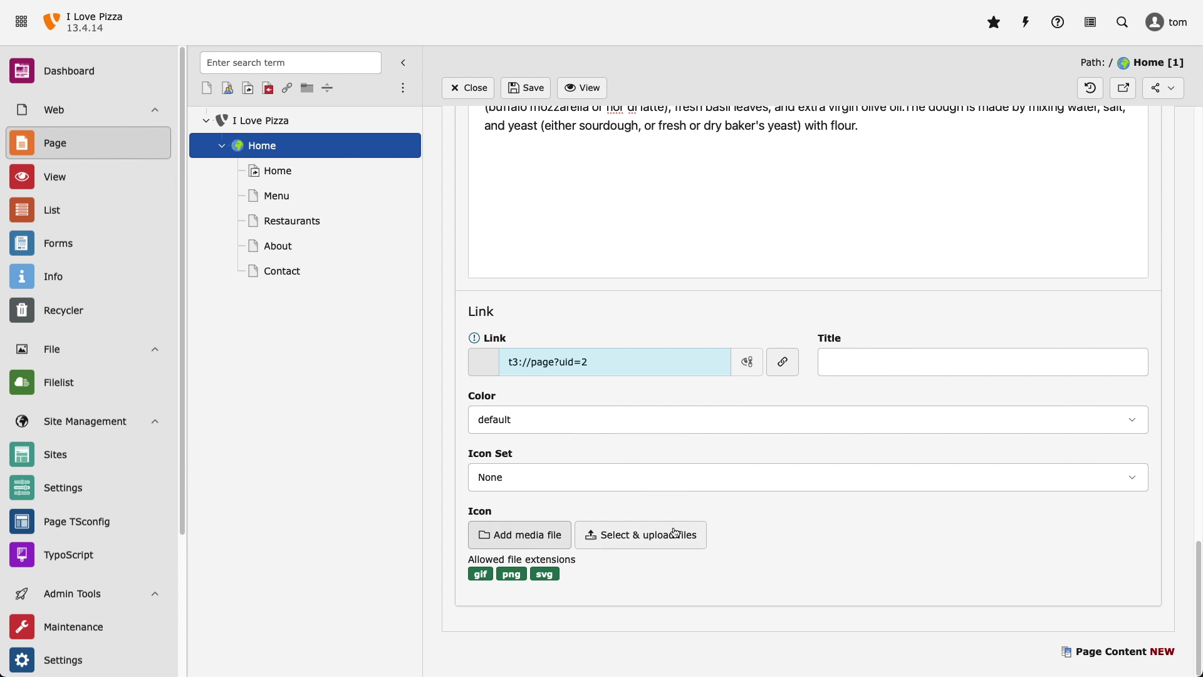
{"action": "scroll", "coordinate": [762, 526], "scroll_direction": "up", "scroll_amount": 1}
{"action": "scroll", "coordinate": [762, 526], "scroll_direction": "up", "scroll_amount": 10}
Save the card group and check the Margherita Pizza card below the banner on the live site.
{"action": "left_click", "coordinate": [535, 87]}
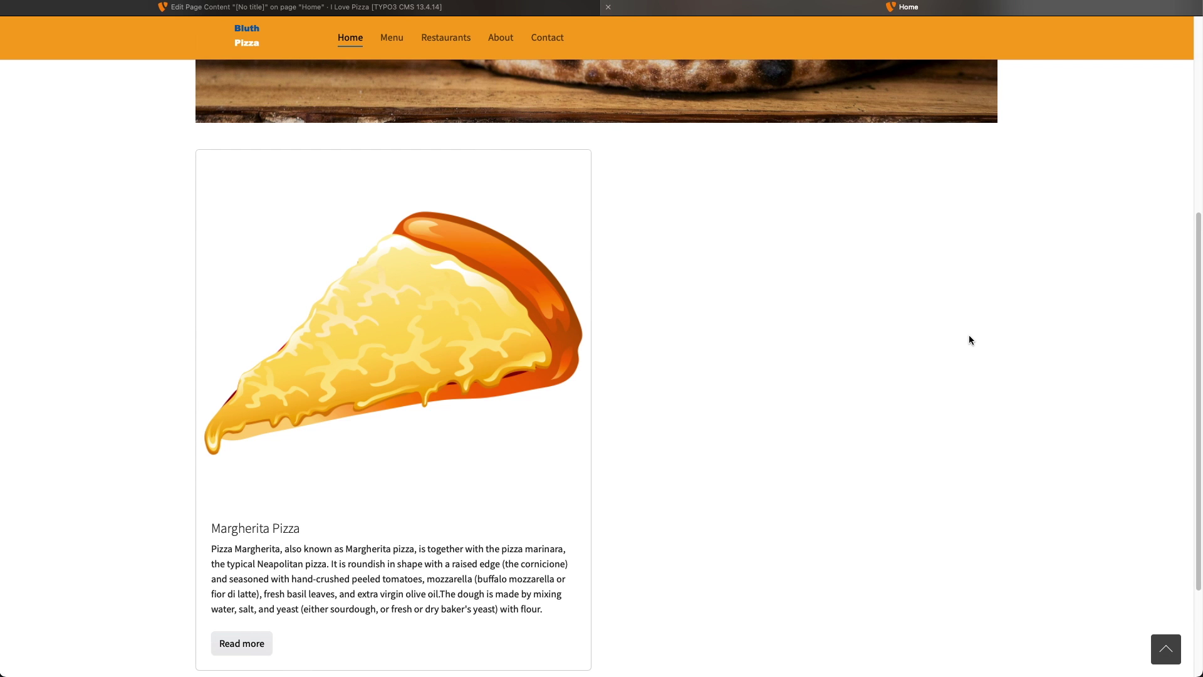
{"action": "scroll", "coordinate": [941, 383], "scroll_direction": "up", "scroll_amount": 5}
{"action": "scroll", "coordinate": [941, 384], "scroll_direction": "down", "scroll_amount": 6}
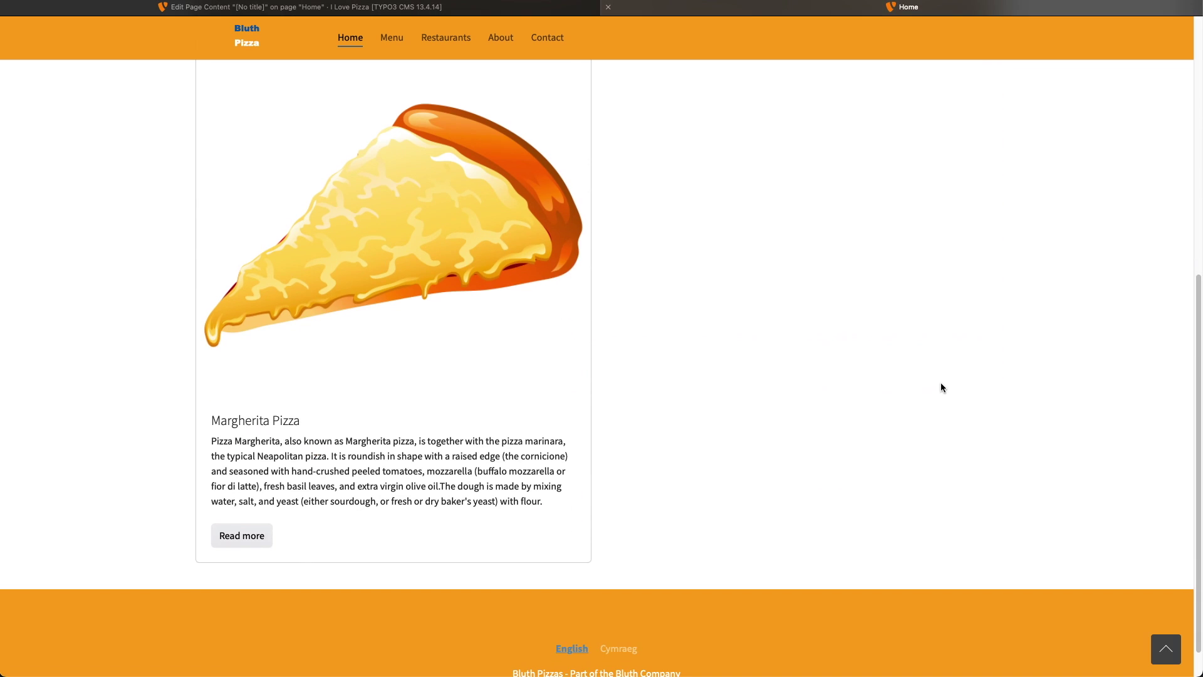
{"action": "scroll", "coordinate": [942, 383], "scroll_direction": "up", "scroll_amount": 1}
{"action": "scroll", "coordinate": [942, 383], "scroll_direction": "up", "scroll_amount": 5}
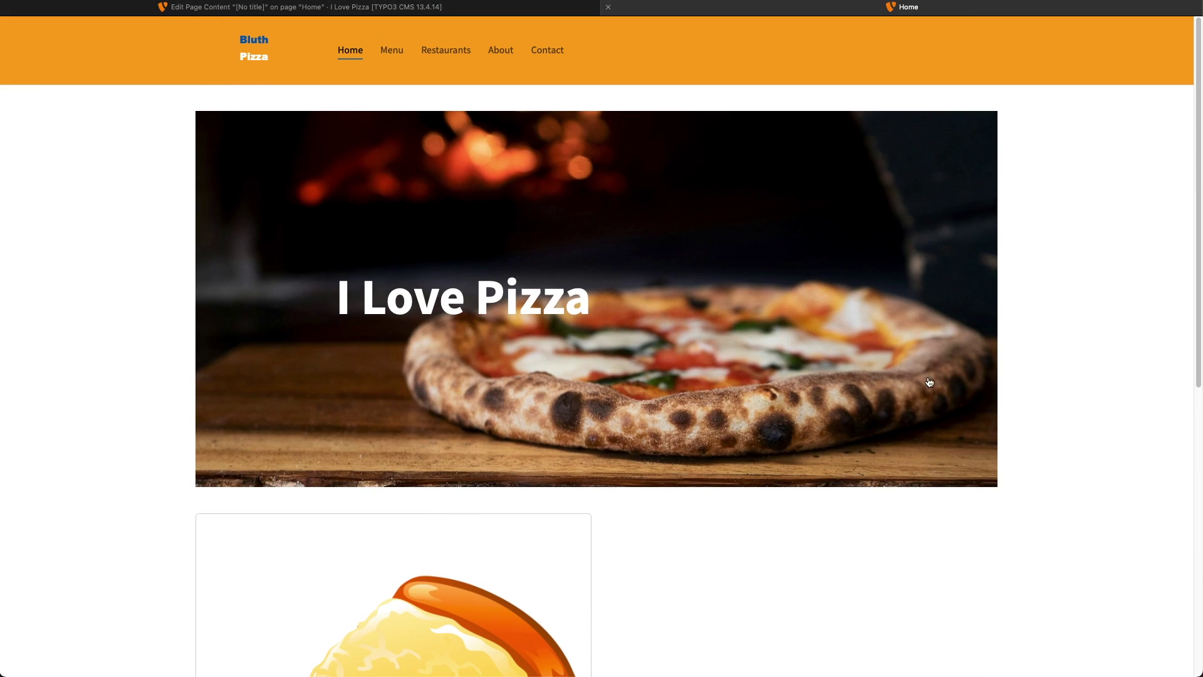
{"action": "left_click", "coordinate": [388, 9]}
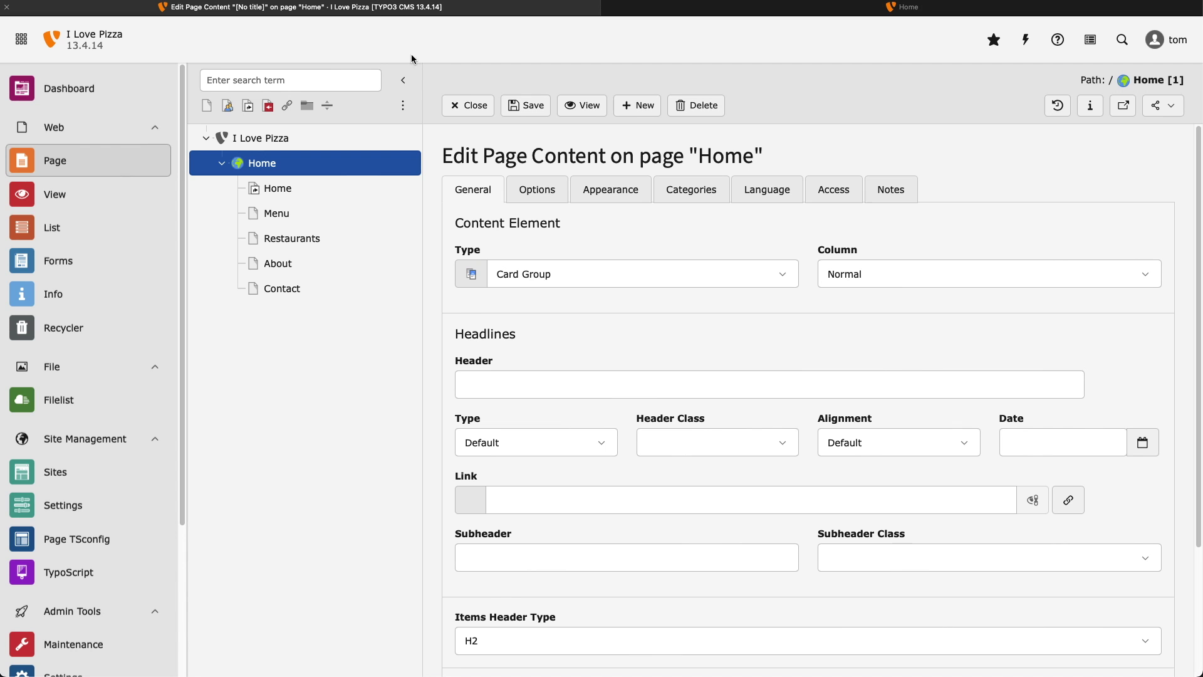
Set the card group to 3 columns and add a second blank card.
{"action": "left_click", "coordinate": [548, 195]}
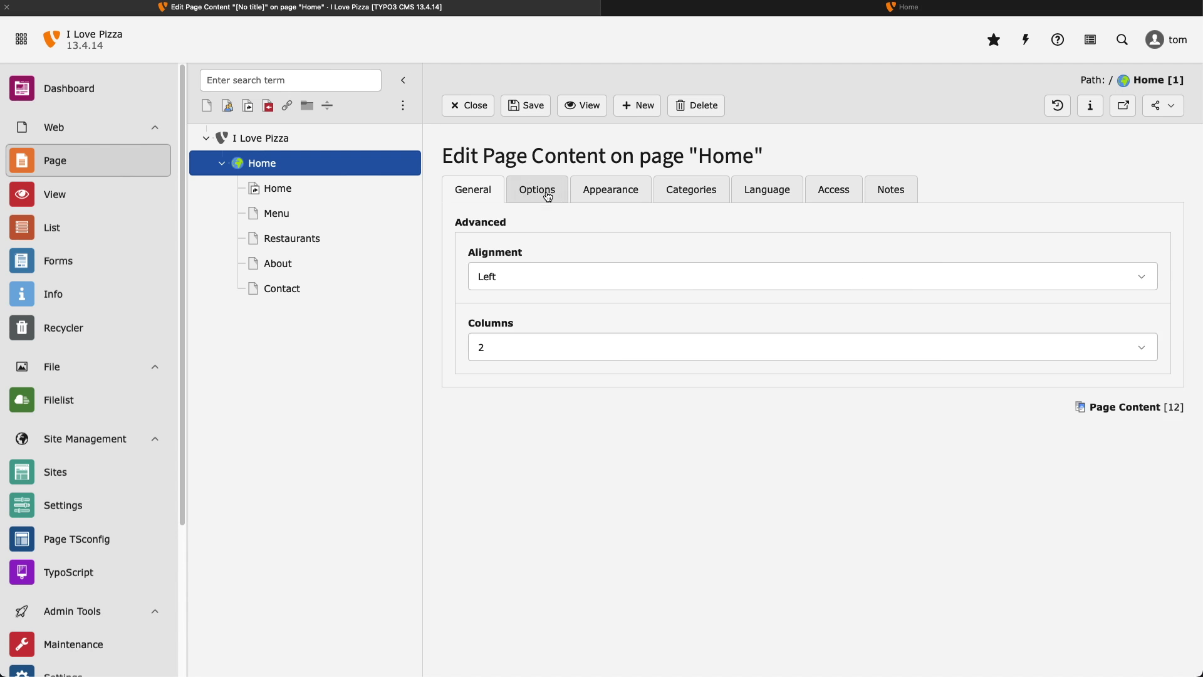
{"action": "left_click", "coordinate": [865, 345]}
{"action": "left_click", "coordinate": [866, 357]}
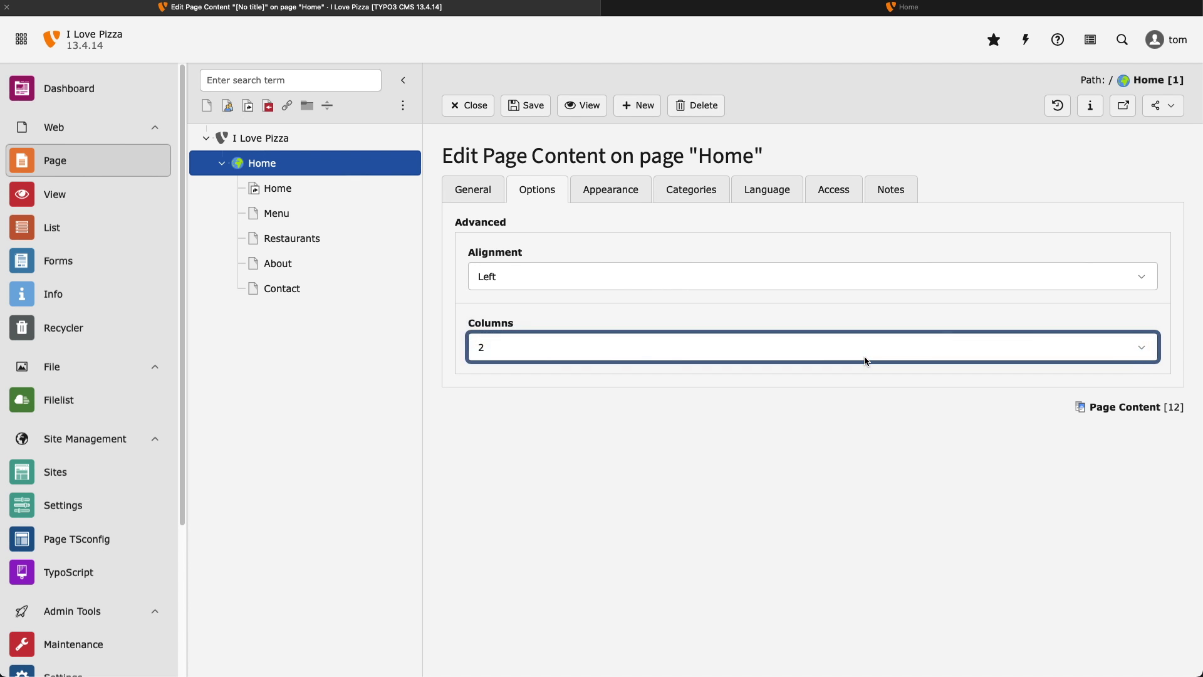
{"action": "left_click", "coordinate": [489, 190]}
{"action": "scroll", "coordinate": [740, 346], "scroll_direction": "down", "scroll_amount": 3}
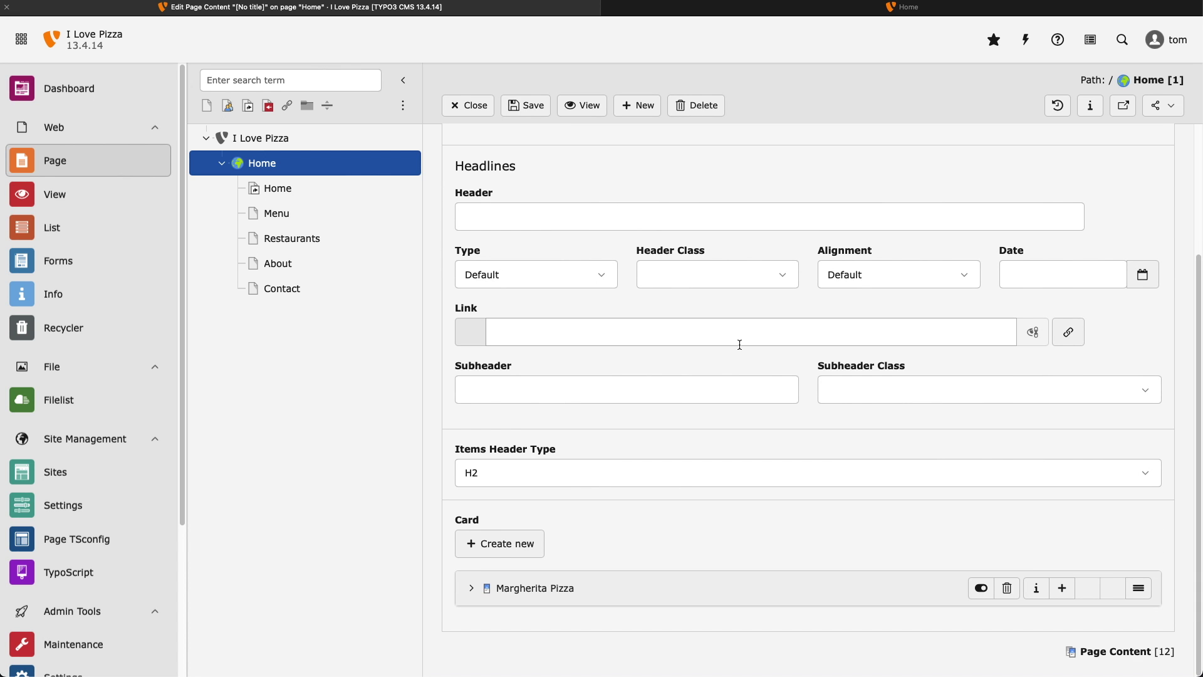
{"action": "left_click", "coordinate": [525, 543]}
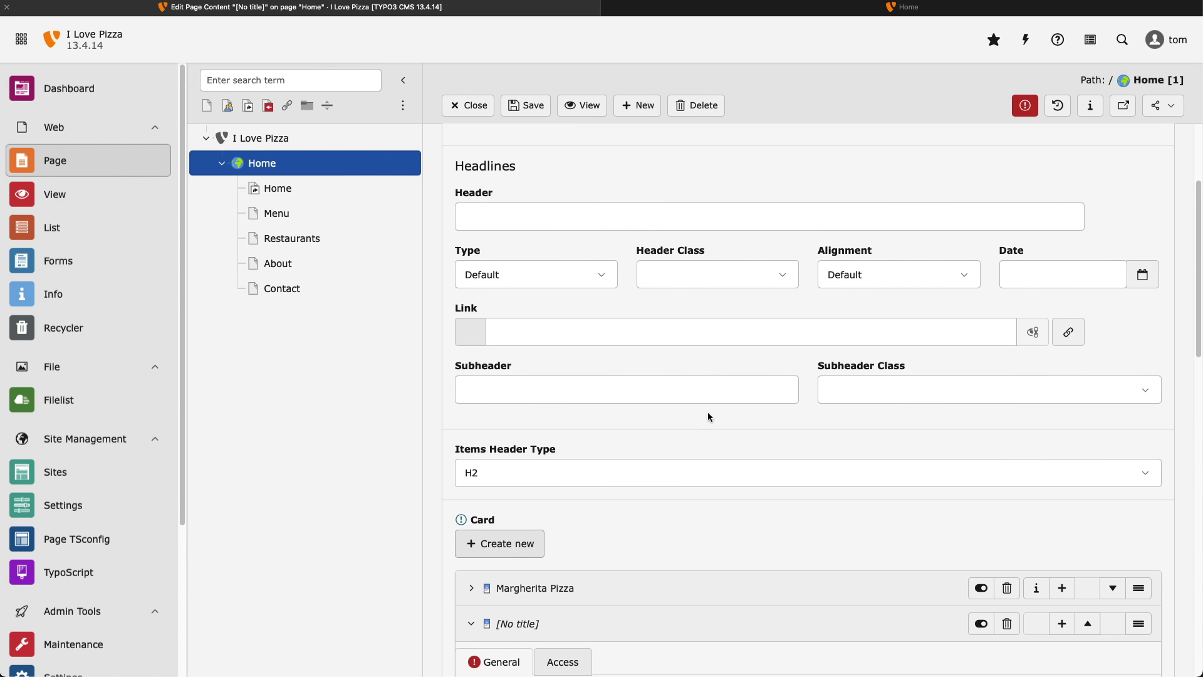
Name the second card 'Vegetarian' and paste its topping description into the text.
{"action": "scroll", "coordinate": [709, 413], "scroll_direction": "down", "scroll_amount": 5}
{"action": "left_click", "coordinate": [721, 340]}
{"action": "type", "text": "Vegetarian"}
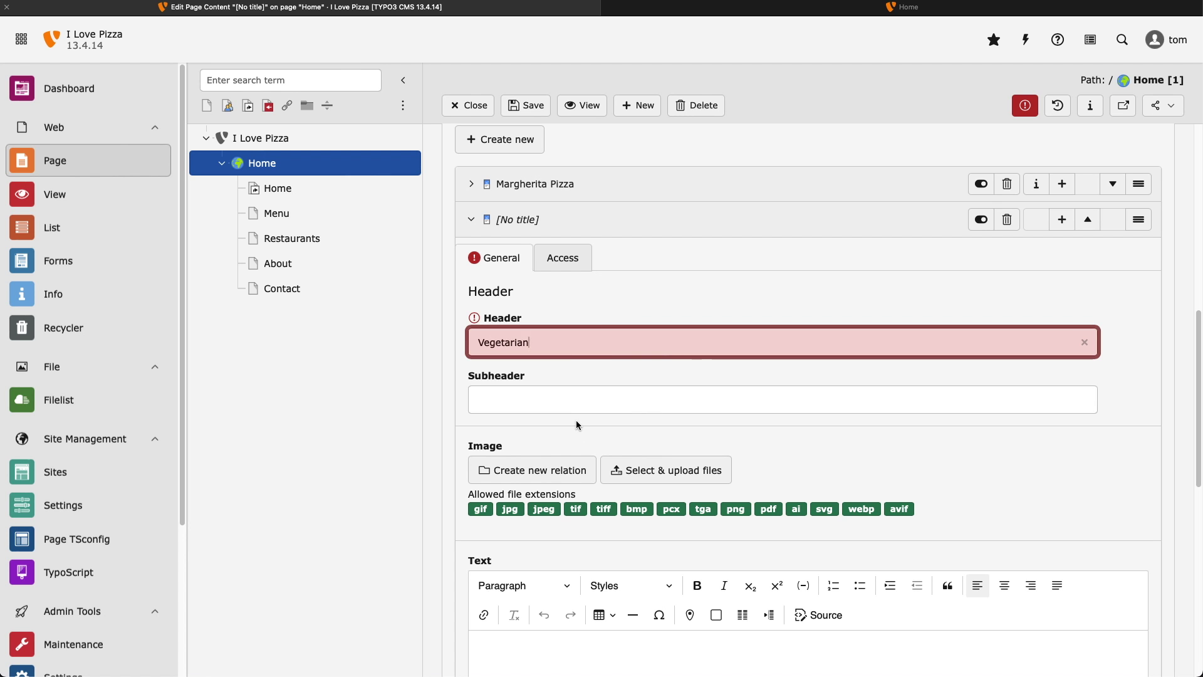
{"action": "left_click", "coordinate": [584, 403]}
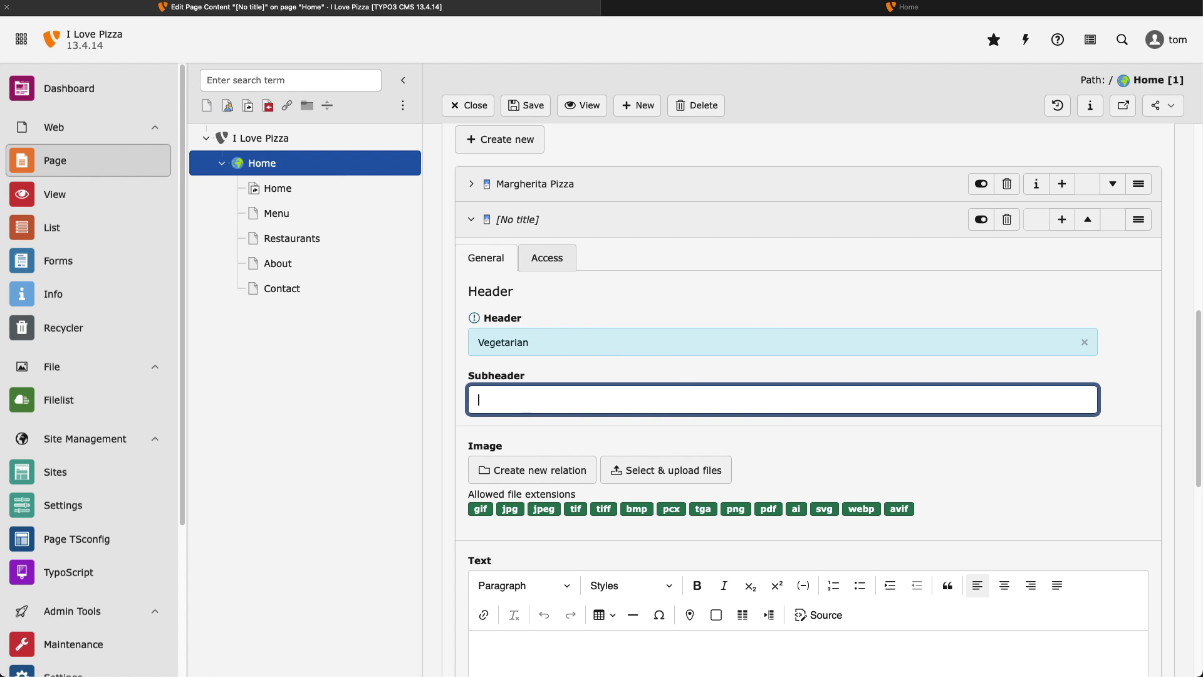
{"action": "scroll", "coordinate": [566, 442], "scroll_direction": "down", "scroll_amount": 5}
{"action": "left_click", "coordinate": [566, 442]}
{"action": "type", "text": "It's fresh and full of flavor, featuring cherry tomatoes, artichoke, bell pepper, olives, red onion and some hidden (and optional) baby spinach. You'll find a base of rich tomato sauce and golden, bubbling mozzarella underneath, of course."}
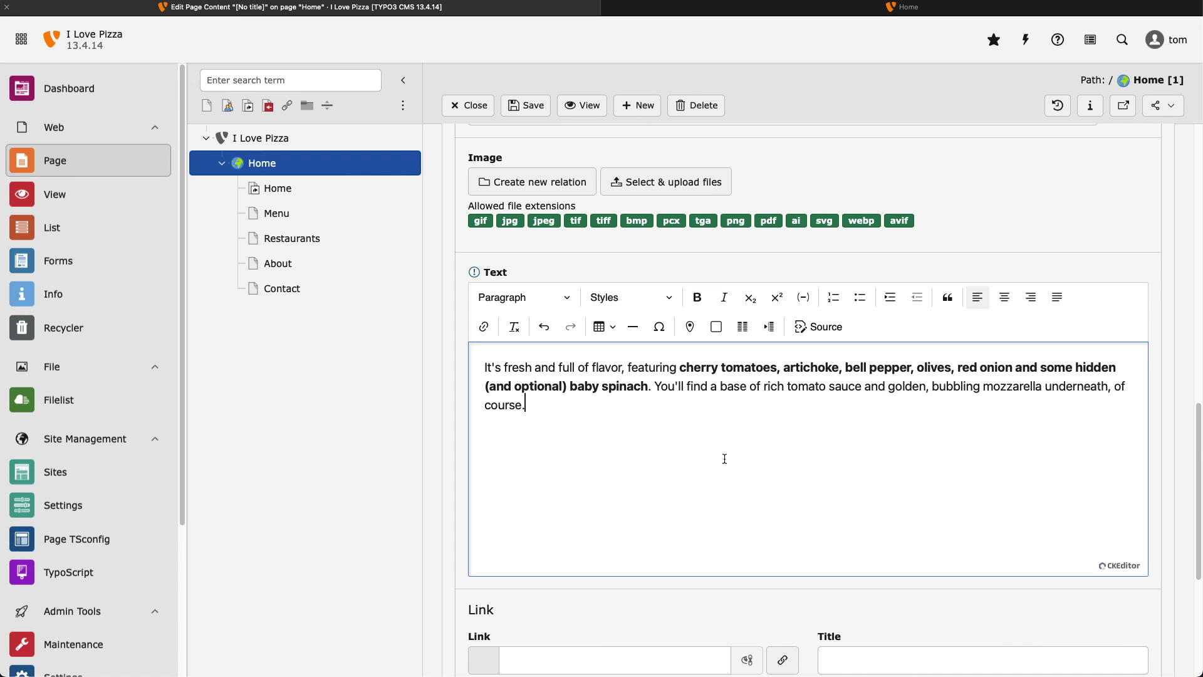
{"action": "scroll", "coordinate": [735, 449], "scroll_direction": "down", "scroll_amount": 4}
{"action": "scroll", "coordinate": [733, 443], "scroll_direction": "up", "scroll_amount": 7}
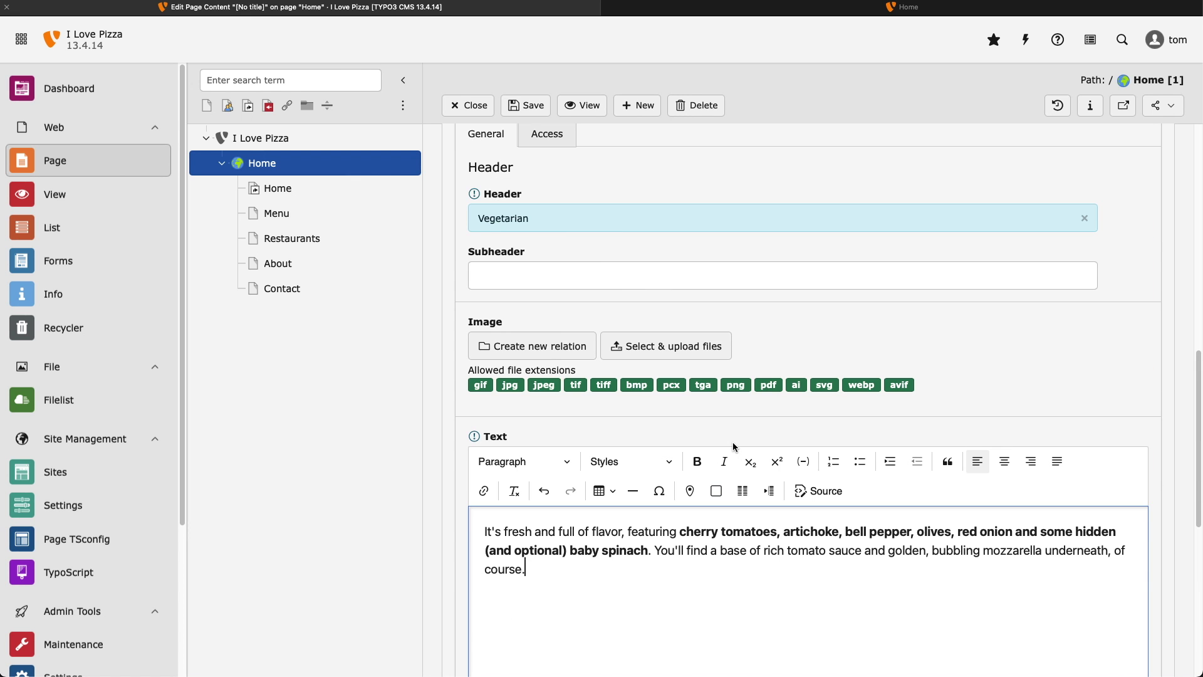
Attach Pizza_2.png as the Vegetarian card image and save the card group.
{"action": "left_click", "coordinate": [538, 346]}
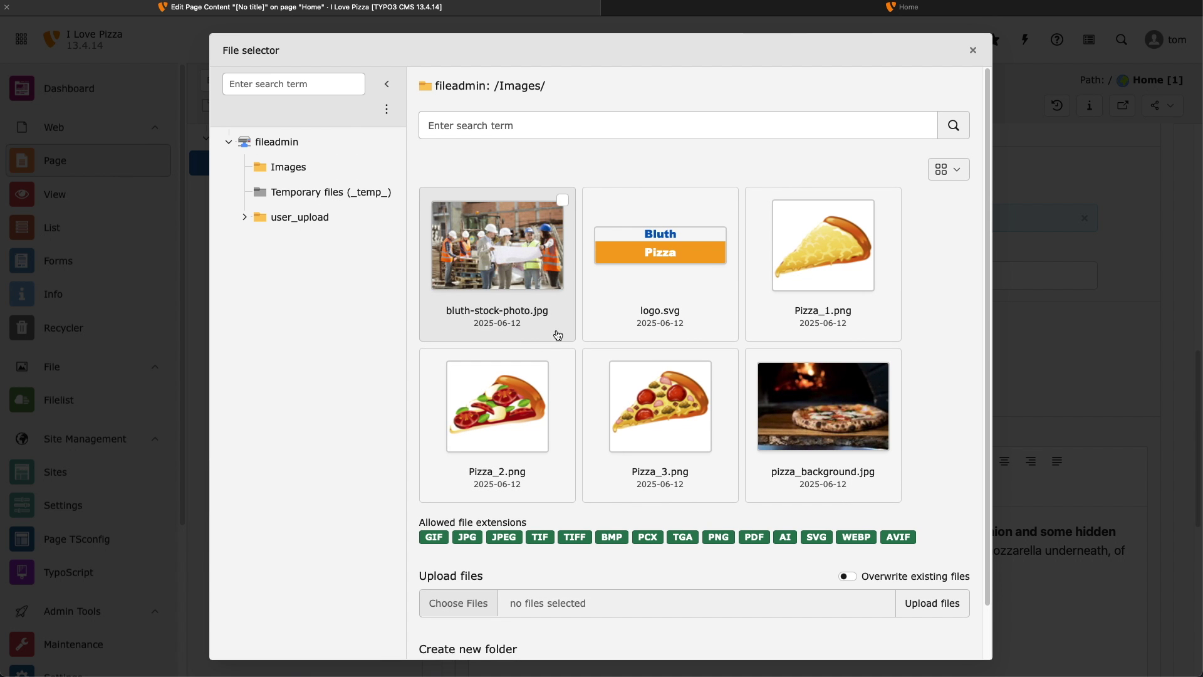
{"action": "left_click", "coordinate": [564, 363]}
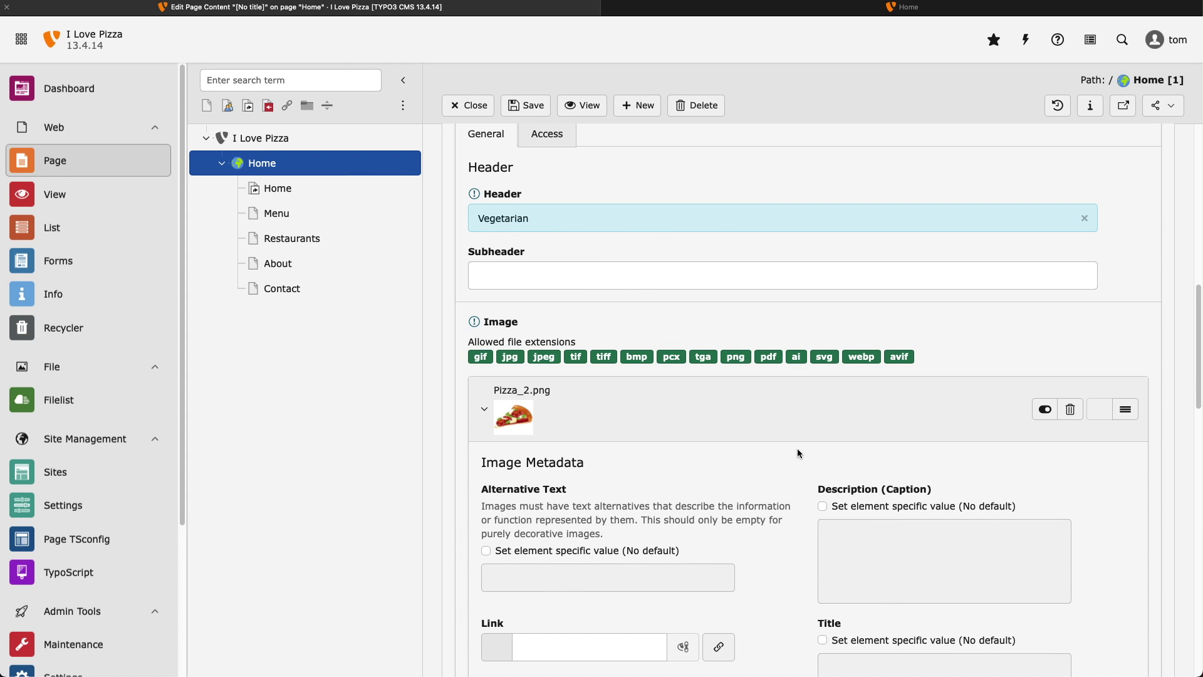
{"action": "scroll", "coordinate": [787, 454], "scroll_direction": "down", "scroll_amount": 1}
{"action": "scroll", "coordinate": [765, 439], "scroll_direction": "up", "scroll_amount": 4}
{"action": "left_click", "coordinate": [538, 113]}
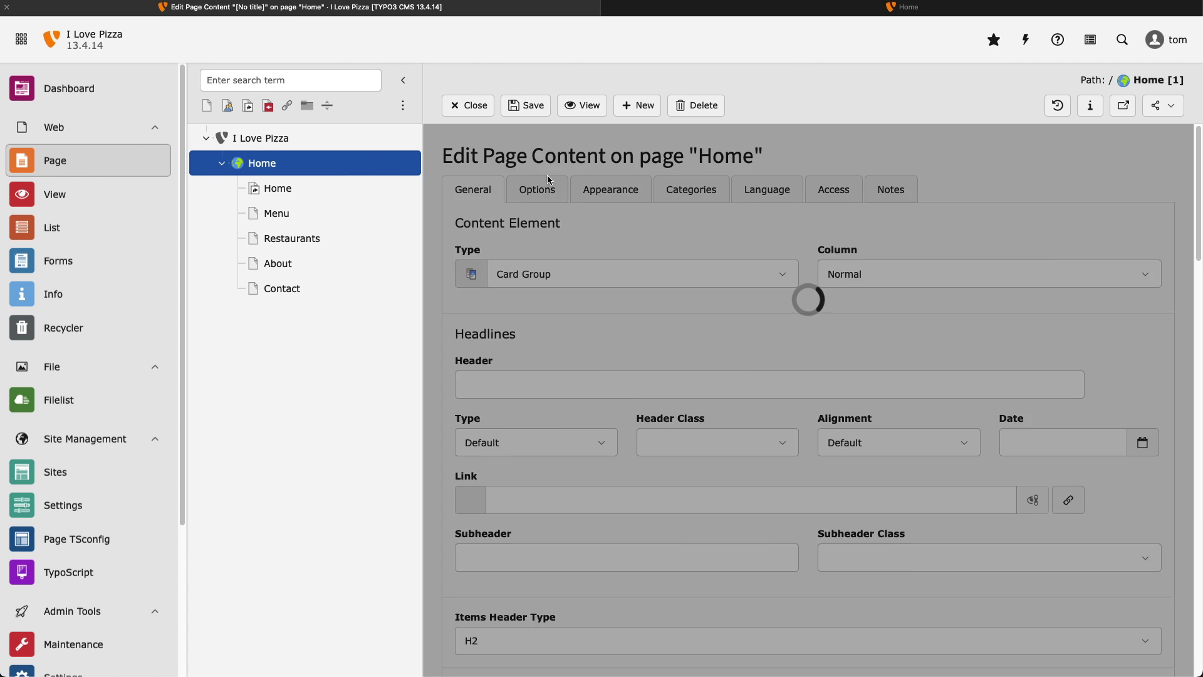
{"action": "key", "text": "ctrl+Tab"}
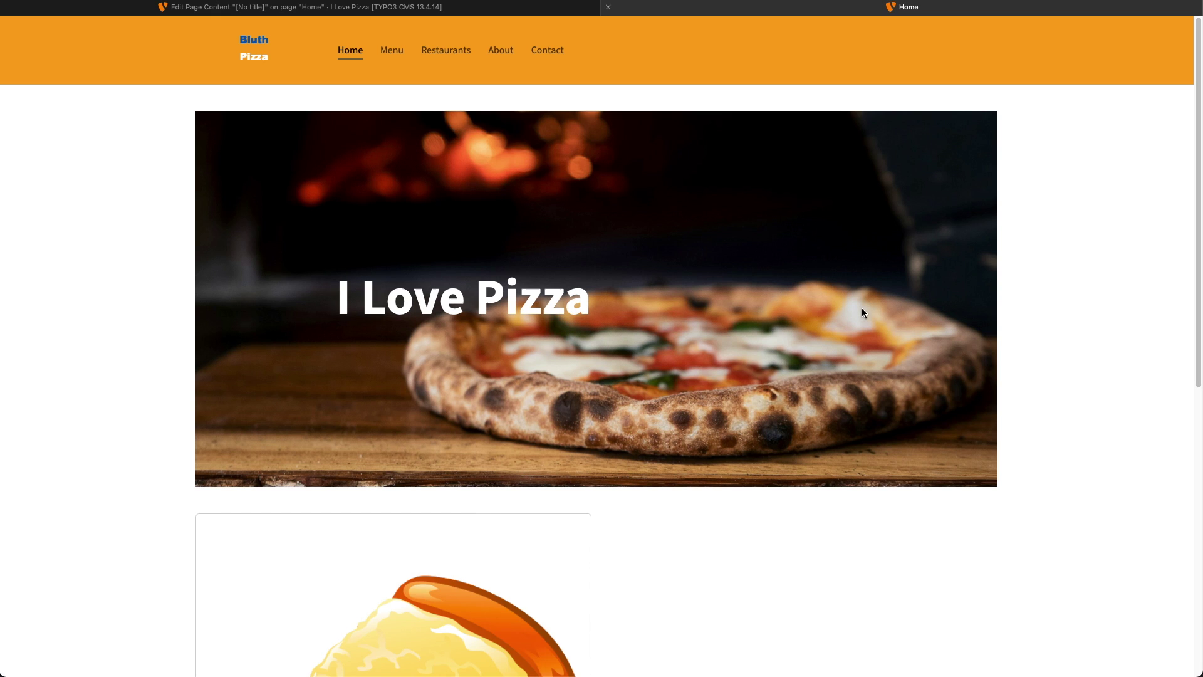
{"action": "key", "text": "super+r"}
{"action": "scroll", "coordinate": [942, 457], "scroll_direction": "down", "scroll_amount": 5}
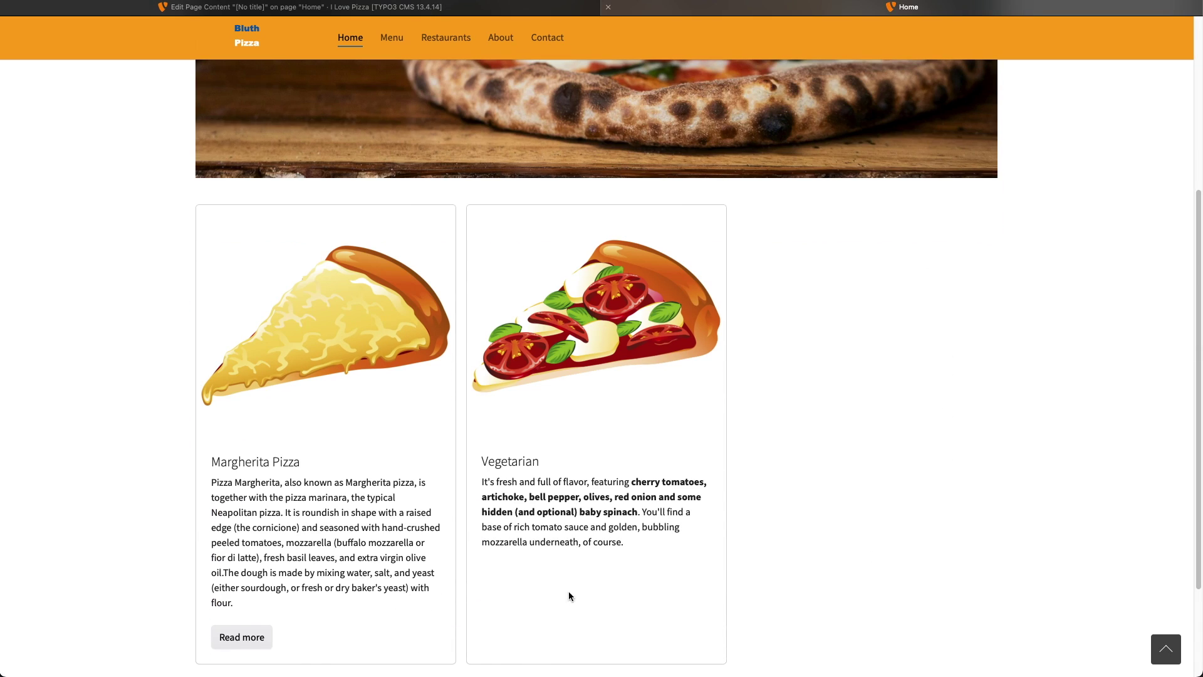
{"action": "scroll", "coordinate": [569, 596], "scroll_direction": "up", "scroll_amount": 5}
{"action": "key", "text": "ctrl+Tab"}
{"action": "scroll", "coordinate": [892, 333], "scroll_direction": "down", "scroll_amount": 5}
{"action": "scroll", "coordinate": [893, 338], "scroll_direction": "down", "scroll_amount": 10}
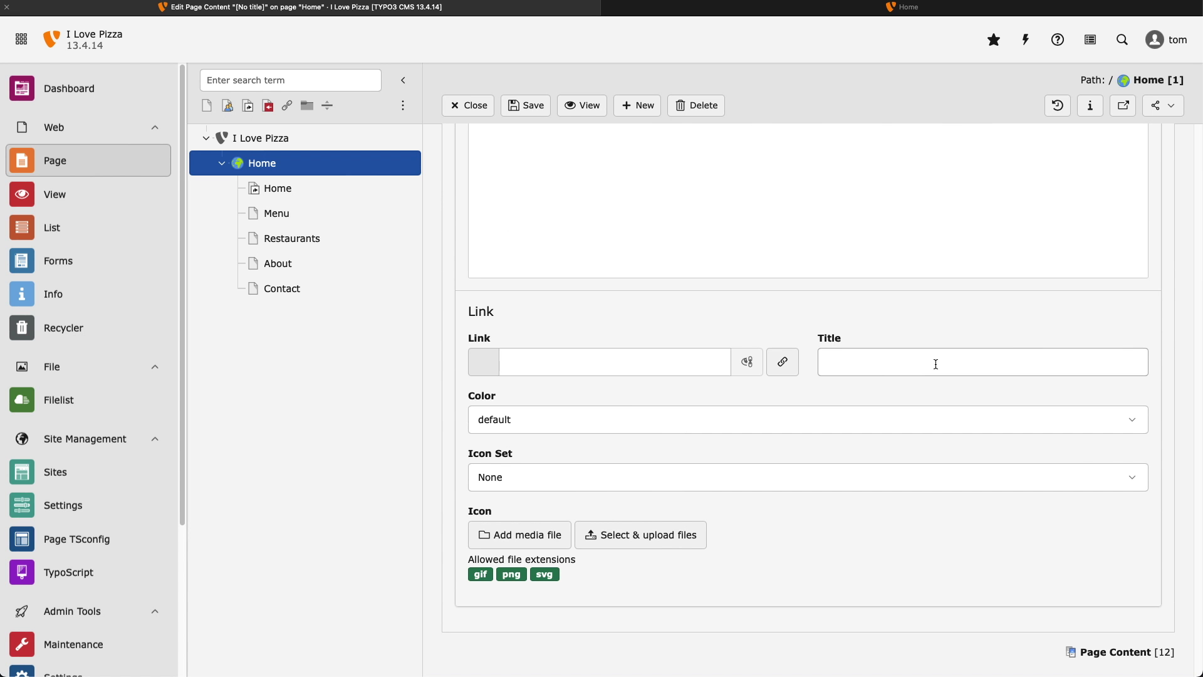
Link the Vegetarian card to the Menu page and add a third, empty card.
{"action": "left_click", "coordinate": [782, 362]}
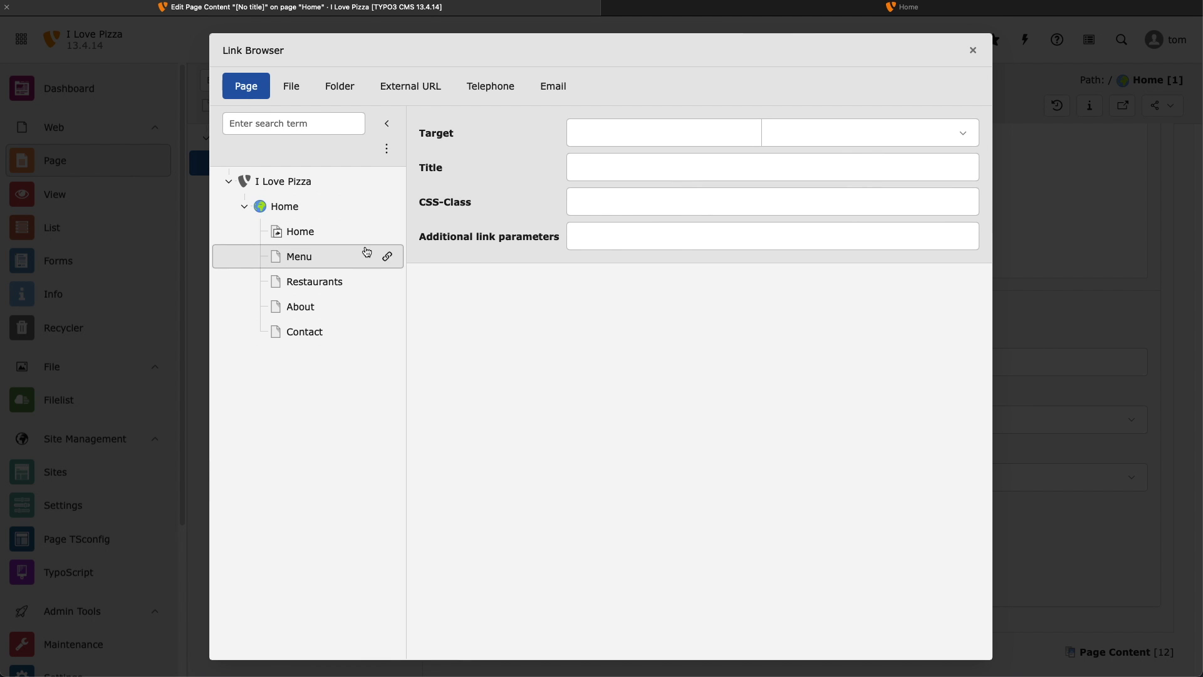
{"action": "left_click", "coordinate": [383, 258]}
{"action": "scroll", "coordinate": [834, 420], "scroll_direction": "up", "scroll_amount": 10}
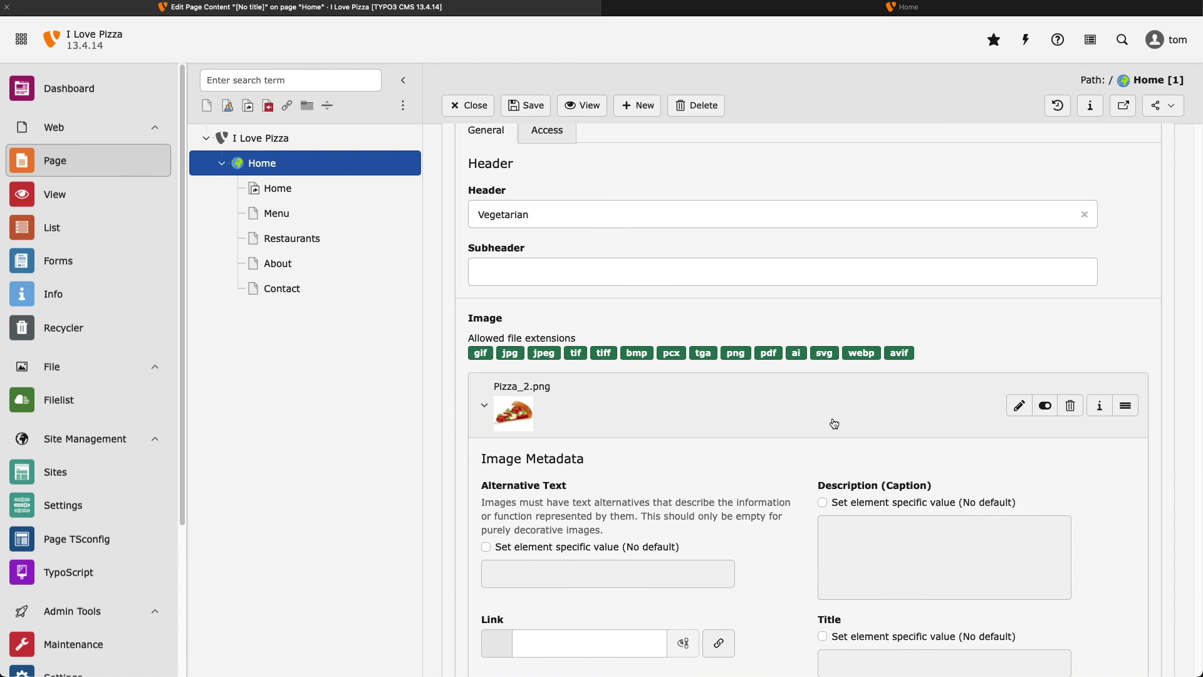
{"action": "left_click", "coordinate": [533, 281]}
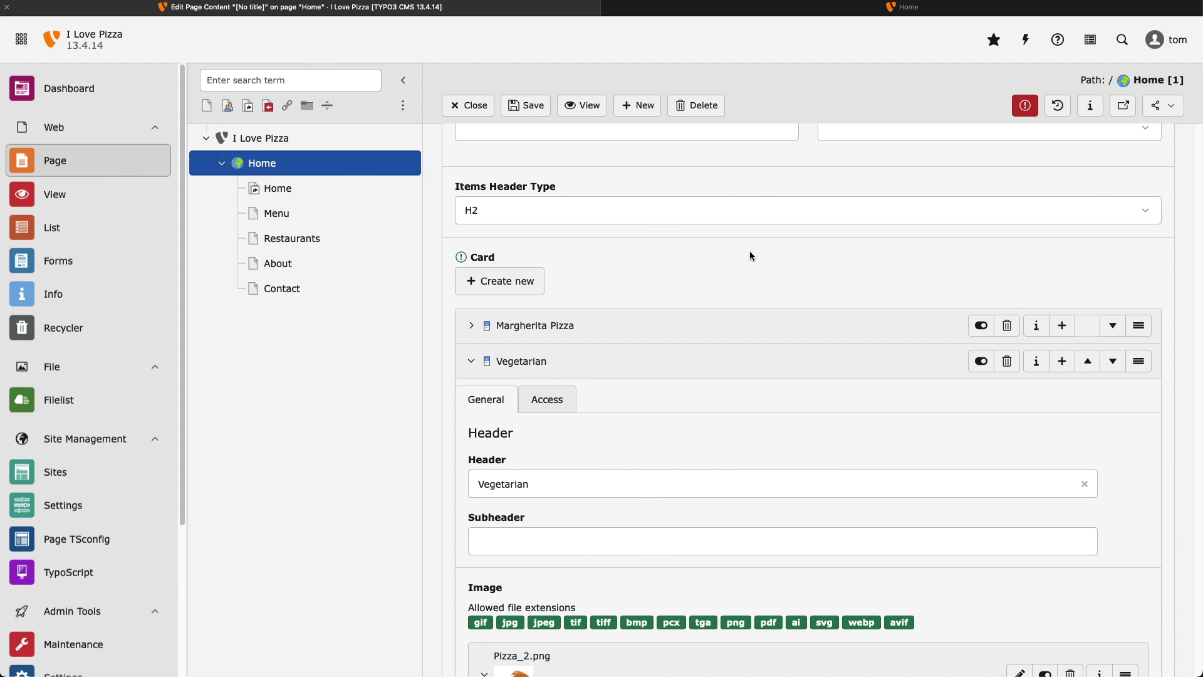
{"action": "left_click", "coordinate": [681, 362]}
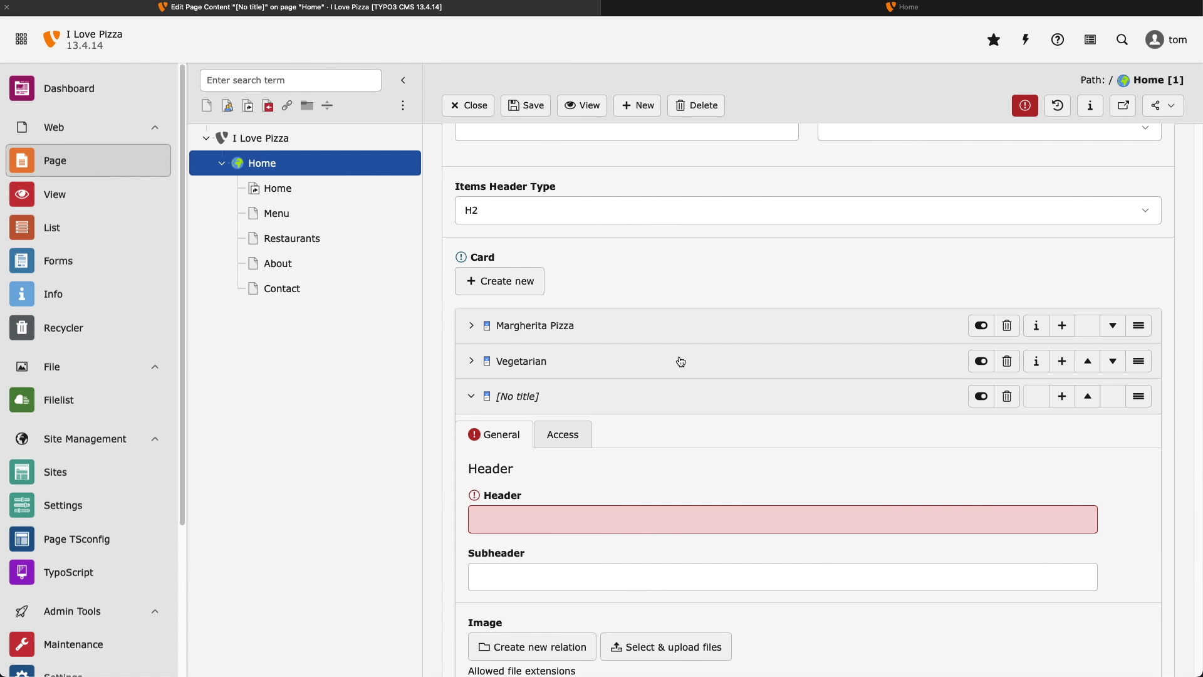
Title the third card 'Meat Feast Pizza' and paste its description text.
{"action": "left_click", "coordinate": [622, 521]}
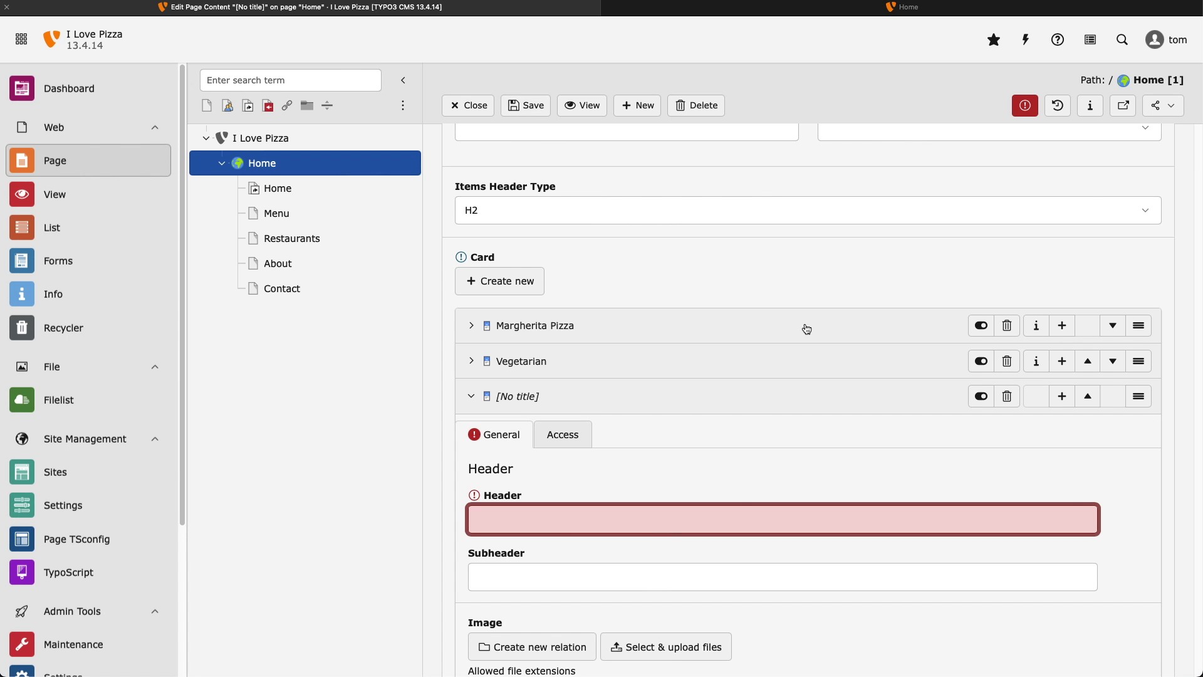
{"action": "type", "text": "Meat Feast Pizza"}
{"action": "scroll", "coordinate": [843, 462], "scroll_direction": "down", "scroll_amount": 7}
{"action": "left_click", "coordinate": [517, 482]}
{"action": "type", "text": "A stonebaked pizza base topped with tomato sauce, mozzarella medium fat soft cheese, formed ham with added water, smoked pepperoni, seasoned beef and mature Cheddar cheese.Our Mighty Meat Feast pizza is stonebaked for a crisp crust; layered with our classic sweet tomato & basil sauce, then topped with melted mozzarella, smoky pepperoni, seasoned beef and juicy ham."}
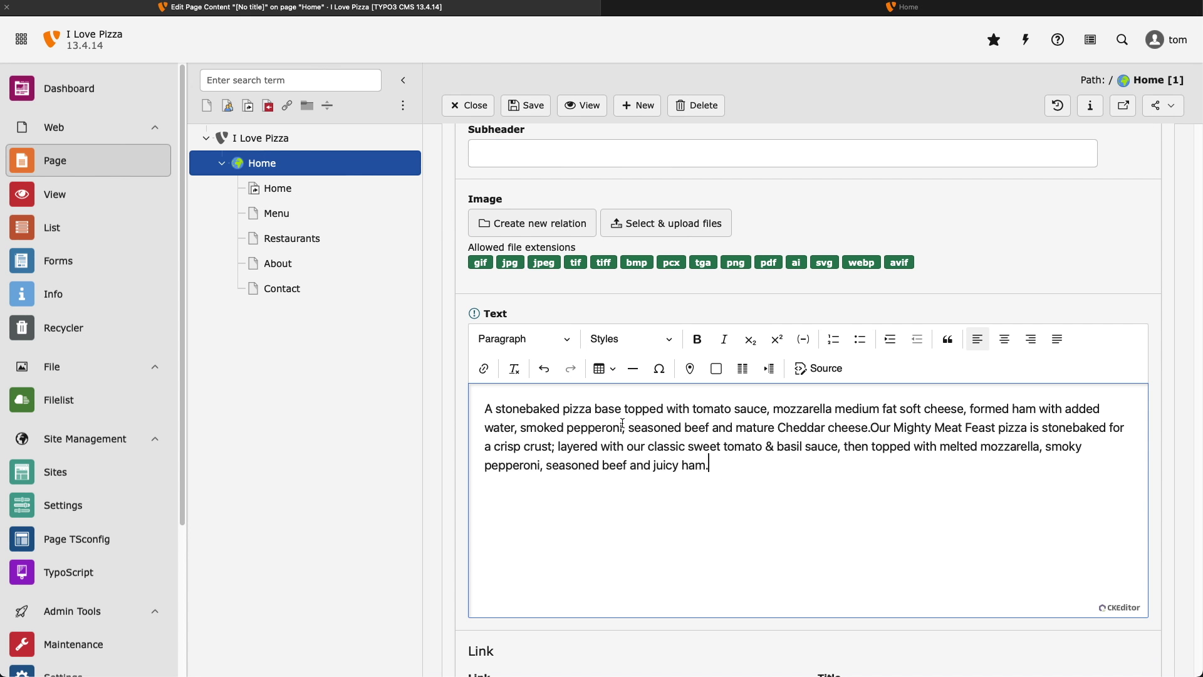
{"action": "scroll", "coordinate": [819, 495], "scroll_direction": "down", "scroll_amount": 2}
{"action": "scroll", "coordinate": [733, 472], "scroll_direction": "up", "scroll_amount": 5}
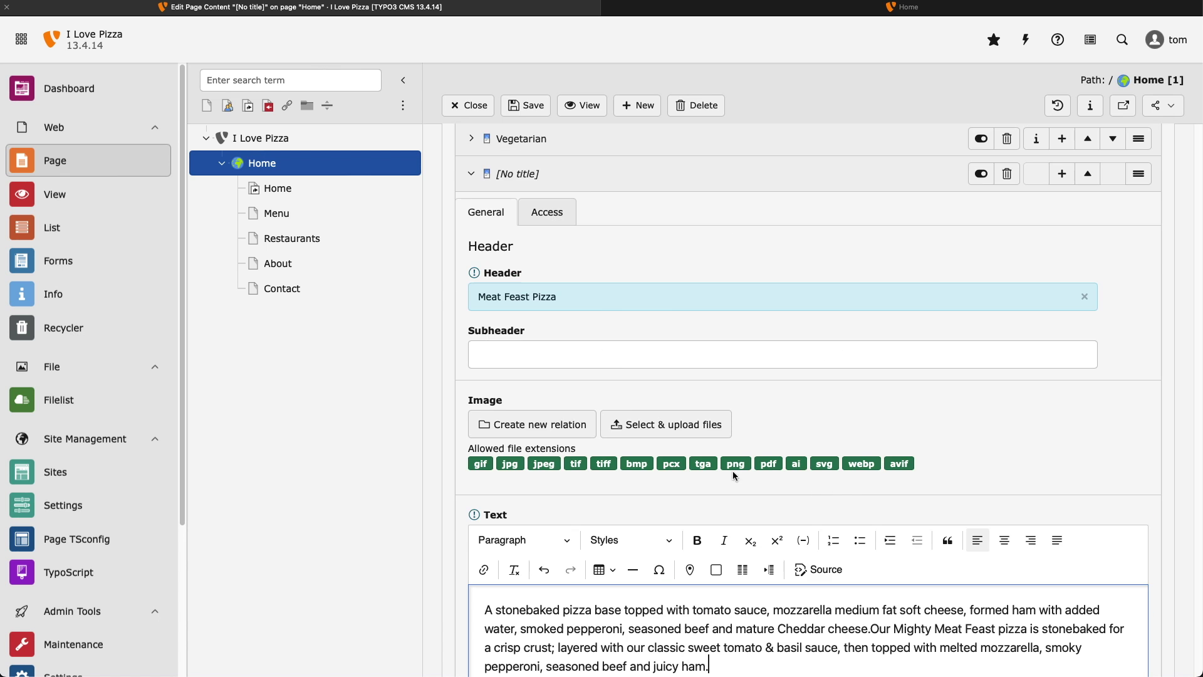
Add Pizza_3.png and a Menu page link to the Meat Feast Pizza card, then save.
{"action": "left_click", "coordinate": [558, 431]}
{"action": "left_click", "coordinate": [724, 370]}
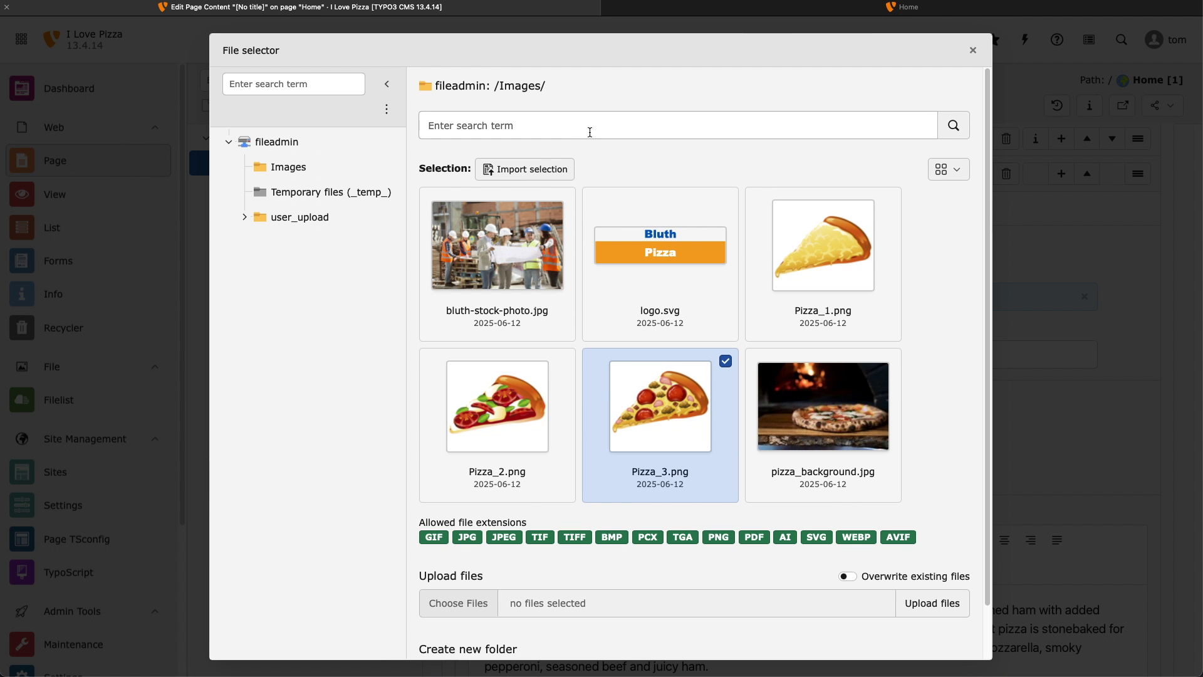
{"action": "left_click", "coordinate": [549, 170]}
{"action": "scroll", "coordinate": [989, 371], "scroll_direction": "down", "scroll_amount": 15}
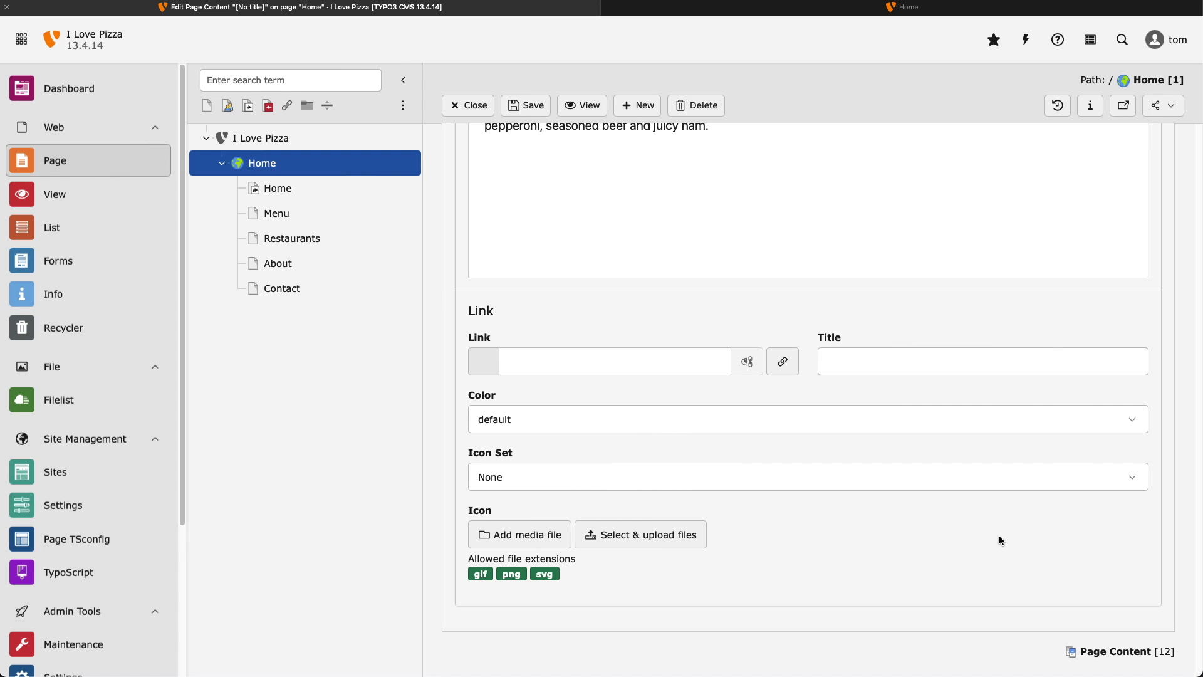
{"action": "left_click", "coordinate": [784, 371]}
{"action": "left_click", "coordinate": [389, 257]}
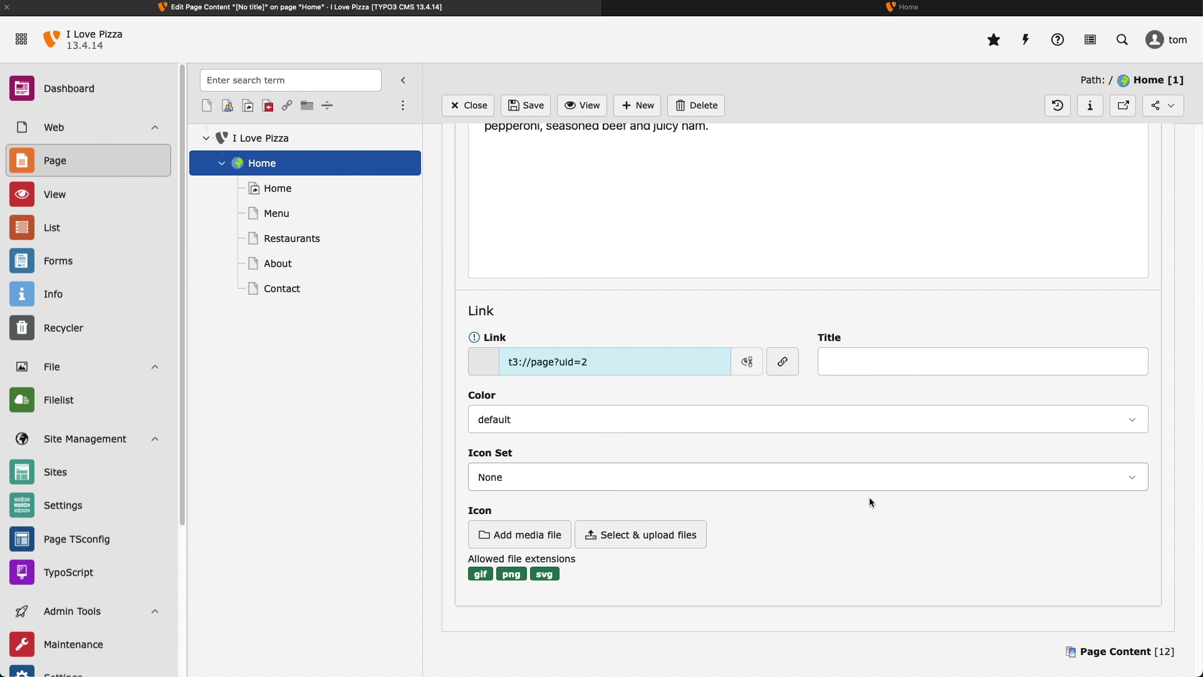
{"action": "scroll", "coordinate": [868, 500], "scroll_direction": "up", "scroll_amount": 10}
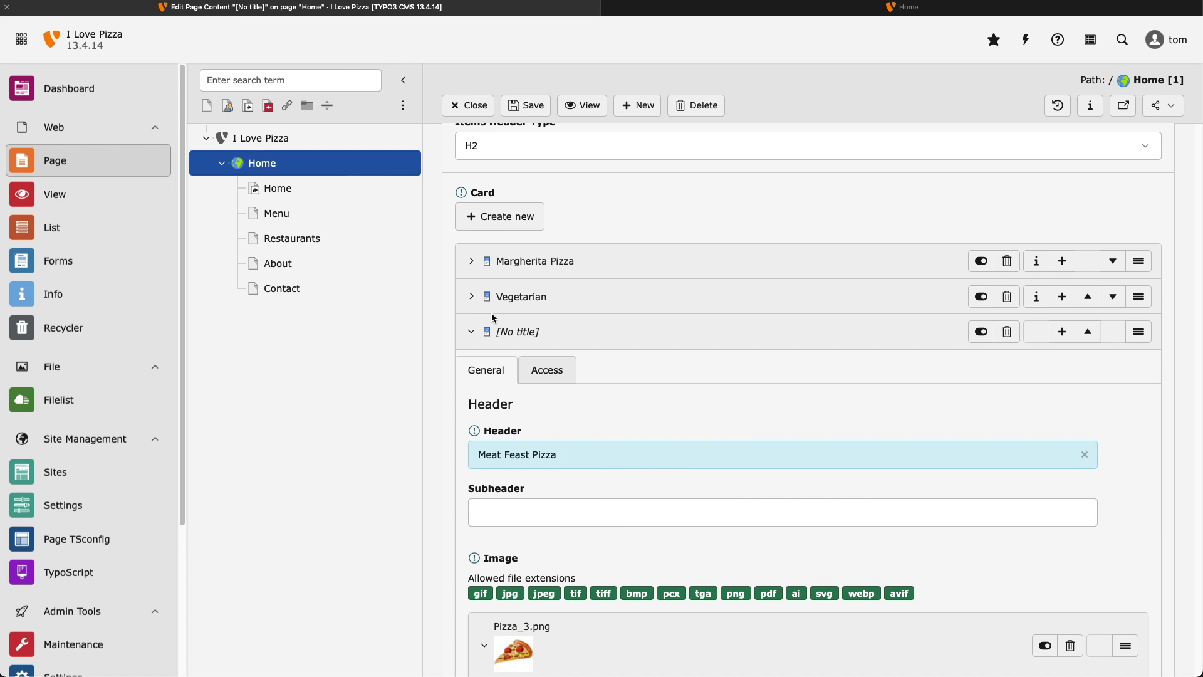
{"action": "left_click", "coordinate": [534, 105]}
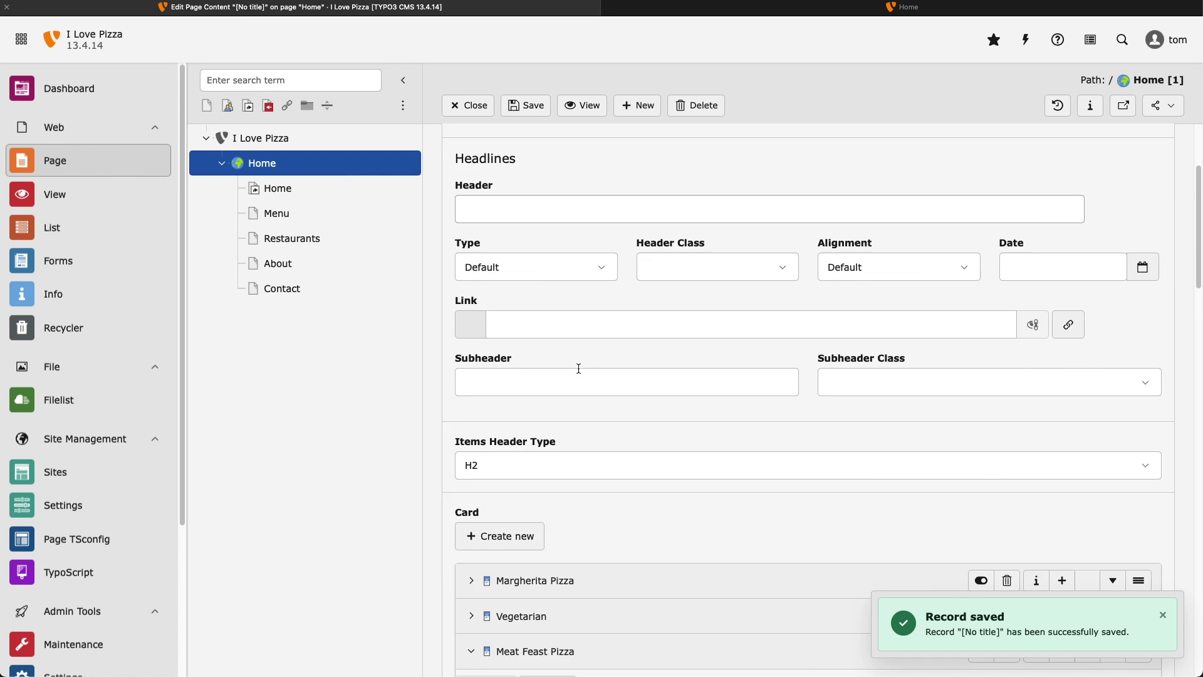
Rename the Vegetarian card to 'Vegetarian Pizza', save, and view the Home page live.
{"action": "scroll", "coordinate": [532, 426], "scroll_direction": "down", "scroll_amount": 3}
{"action": "left_click", "coordinate": [471, 478]}
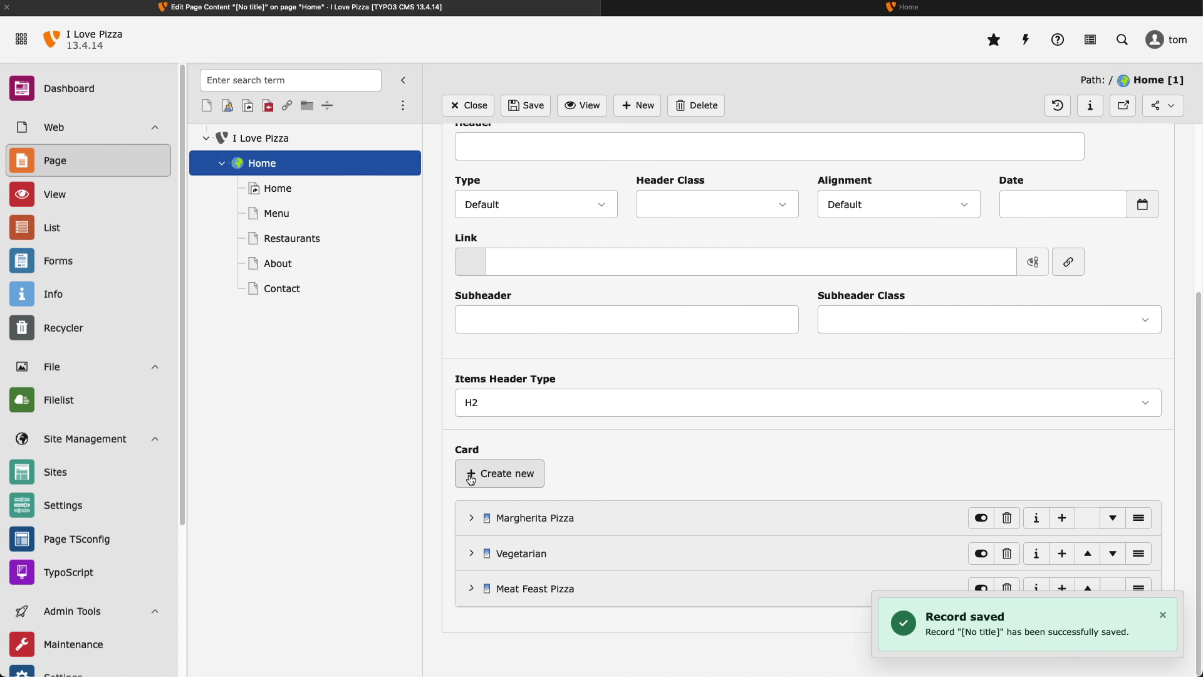
{"action": "left_click", "coordinate": [786, 554]}
{"action": "left_click", "coordinate": [564, 408]}
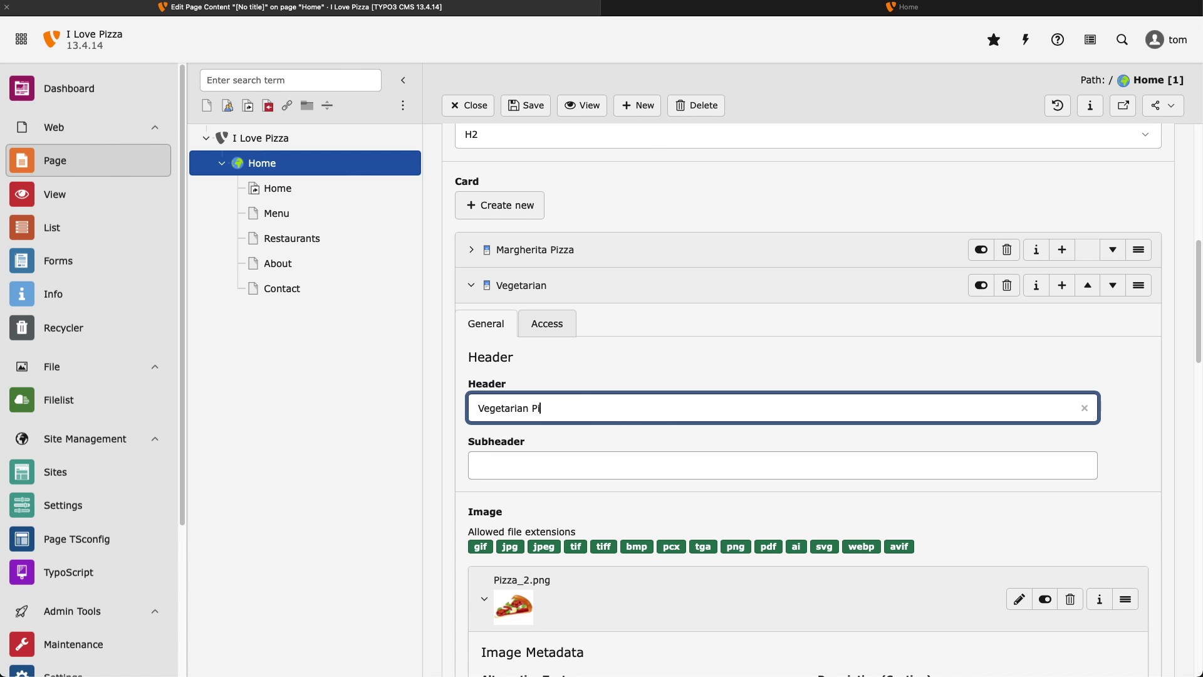
{"action": "left_click", "coordinate": [542, 108]}
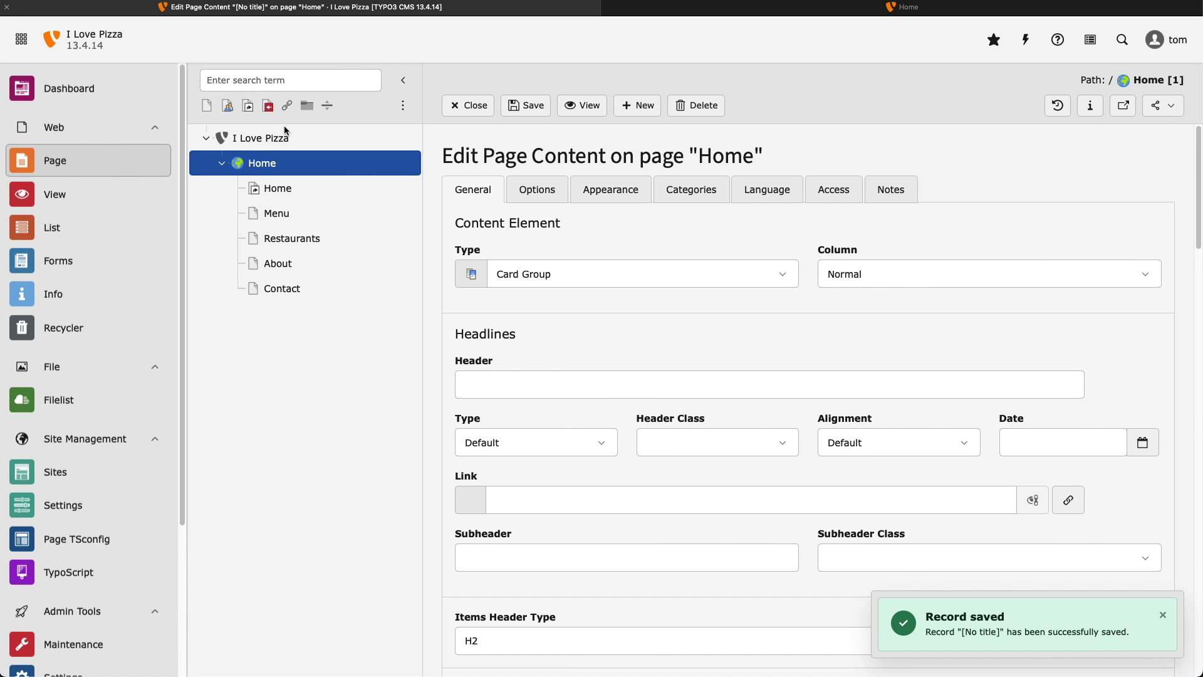
{"action": "right_click", "coordinate": [241, 165]}
{"action": "left_click", "coordinate": [269, 181]}
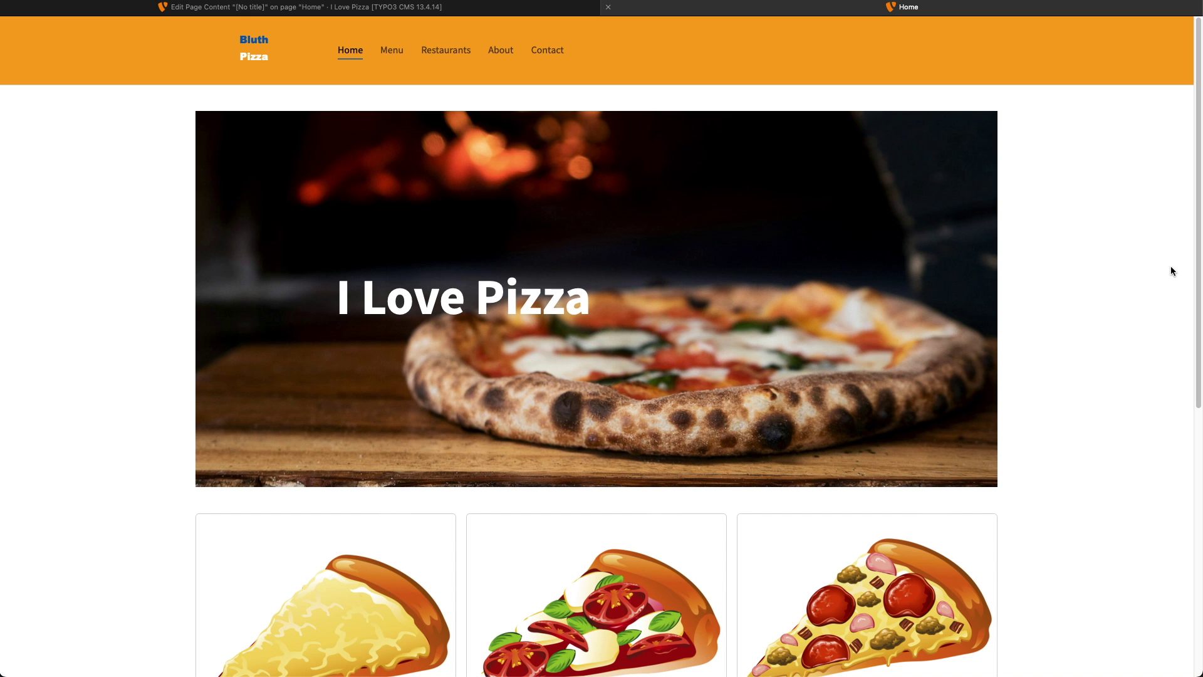
Scroll the live Home page to review the Margherita, Vegetarian and Meat Feast pizza cards.
{"action": "scroll", "coordinate": [1056, 248], "scroll_direction": "down", "scroll_amount": 8}
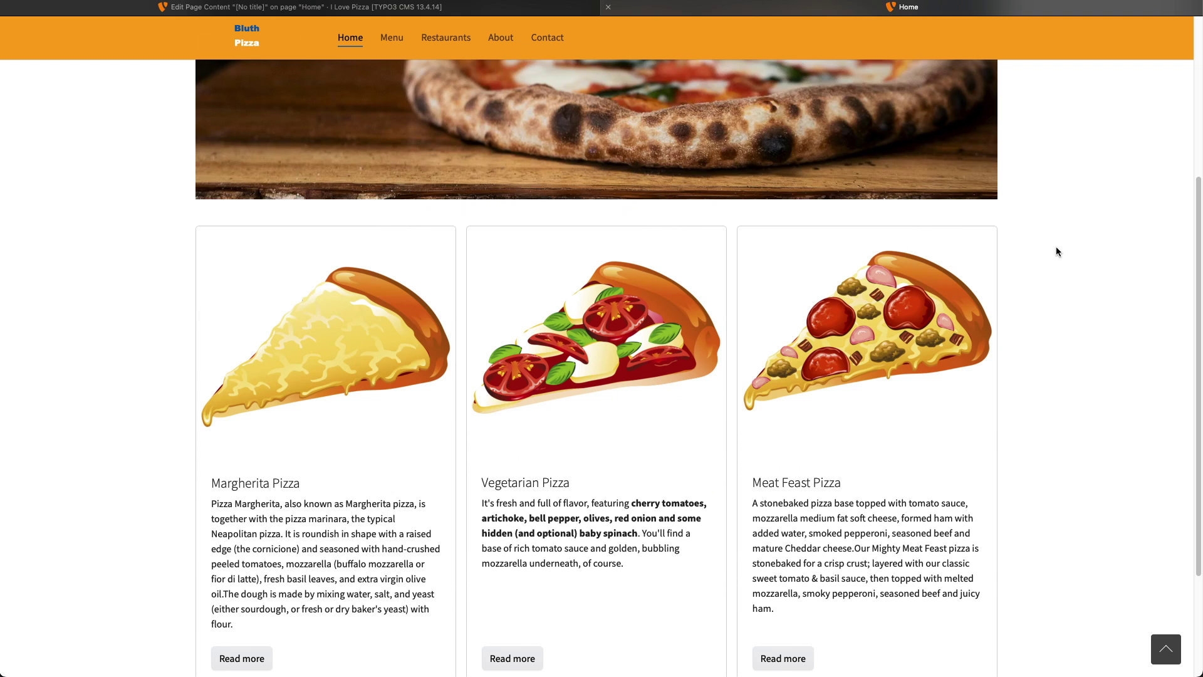